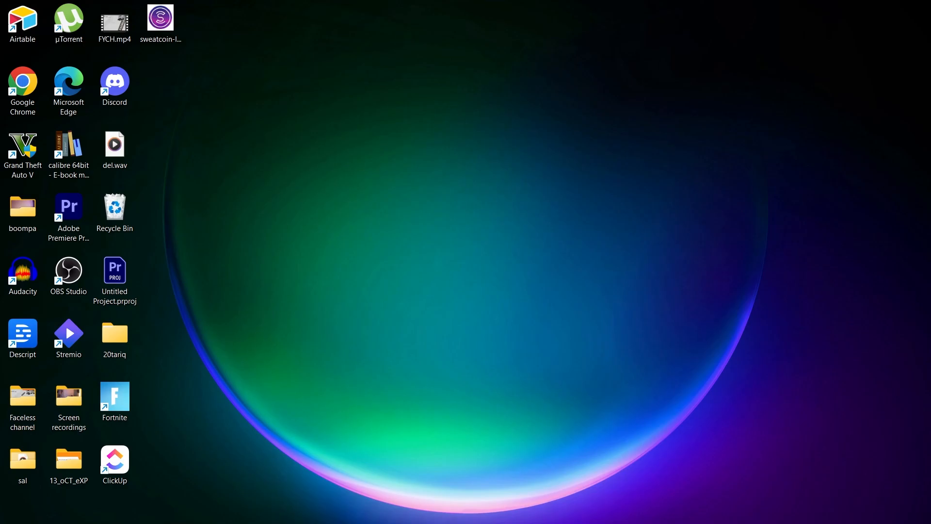
# Switch to Microsoft Edge, search the web for clickup and open the official ClickUp website.
pyautogui.rightClick(642, 35)
pyautogui.click(657, 58)
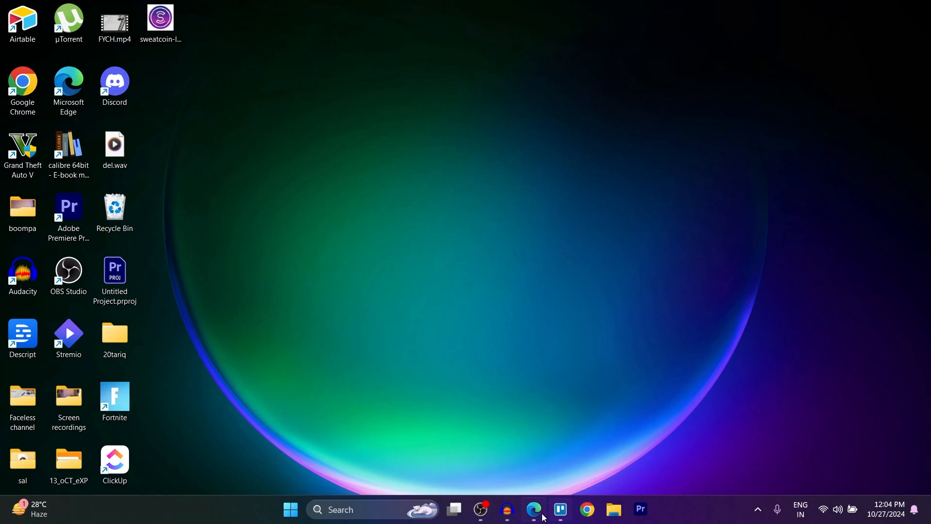
pyautogui.click(541, 509)
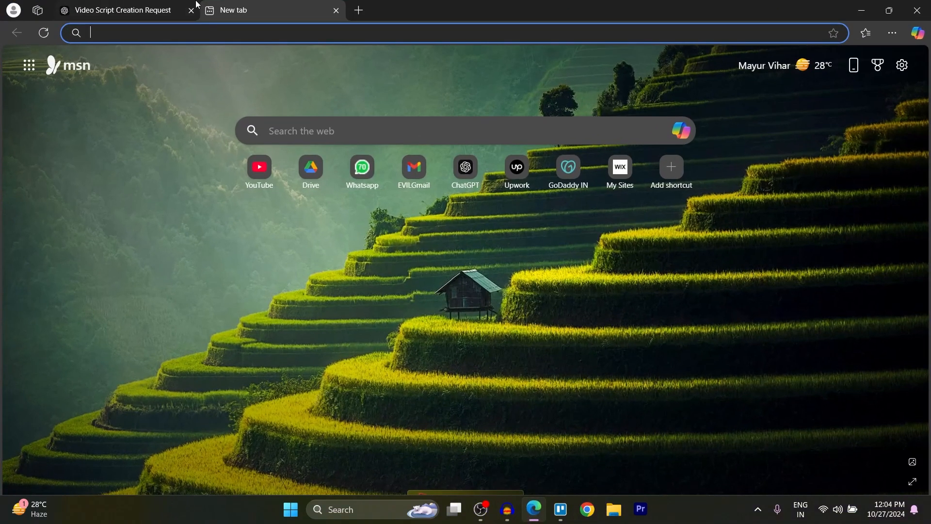
pyautogui.write('clickup')
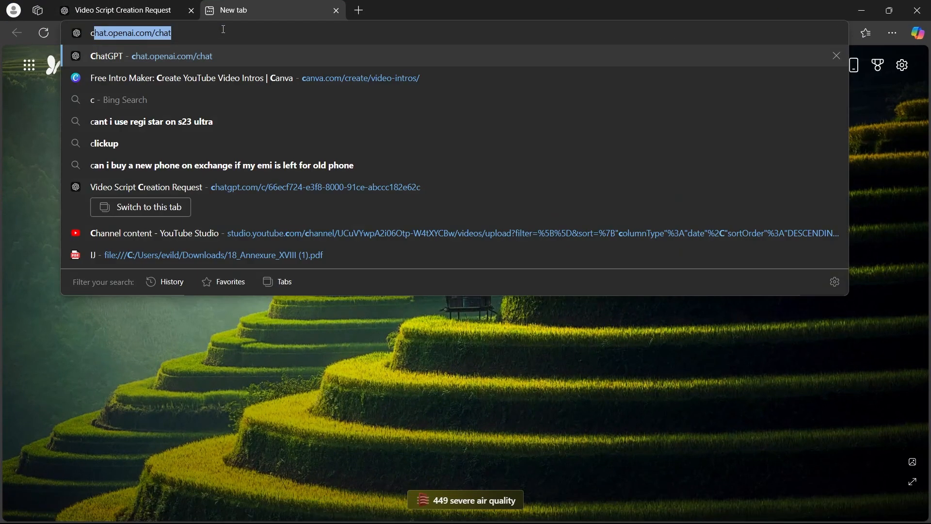
pyautogui.press('Return')
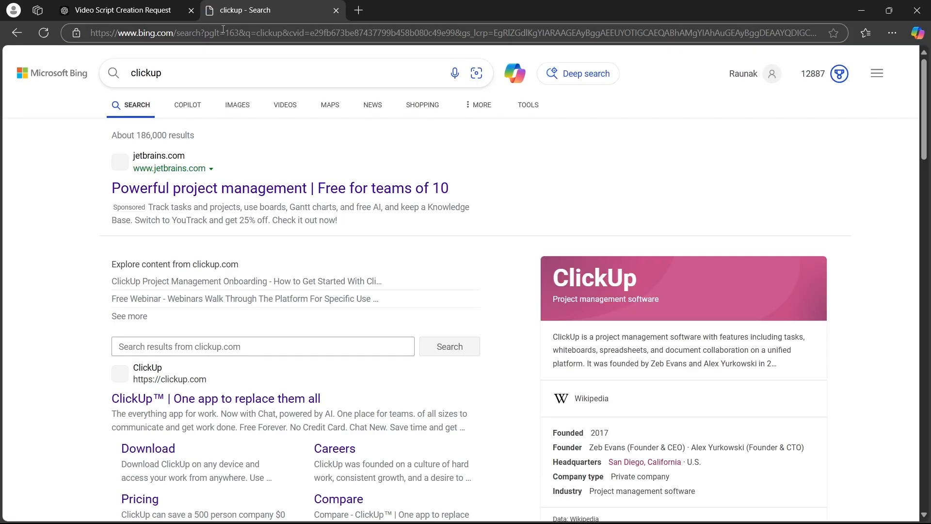
pyautogui.scroll(-5, 197, 200)
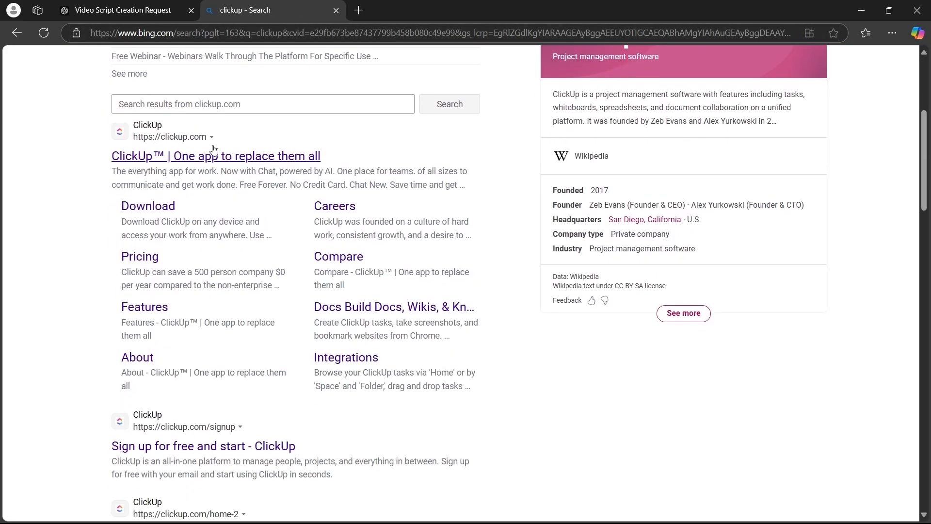
pyautogui.click(308, 157)
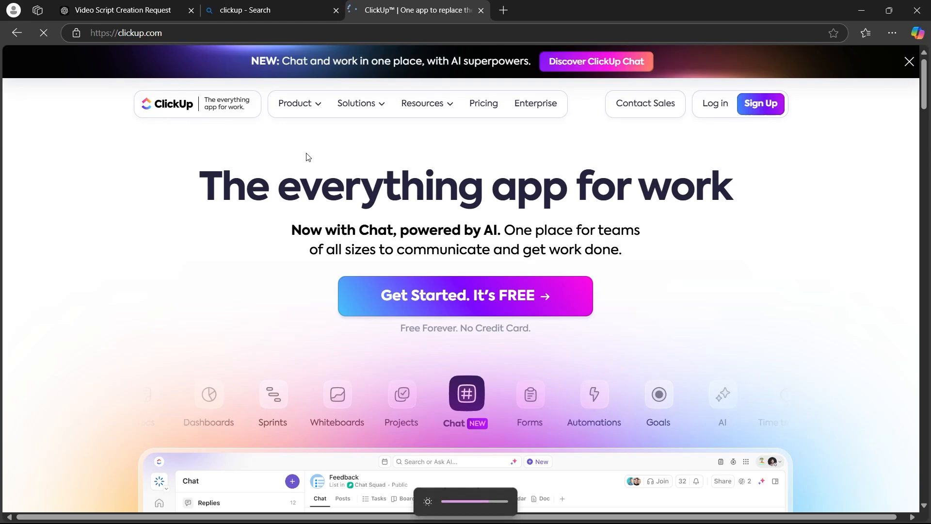
# View the free sign-up form on the ClickUp website and return to the search results.
pyautogui.click(759, 110)
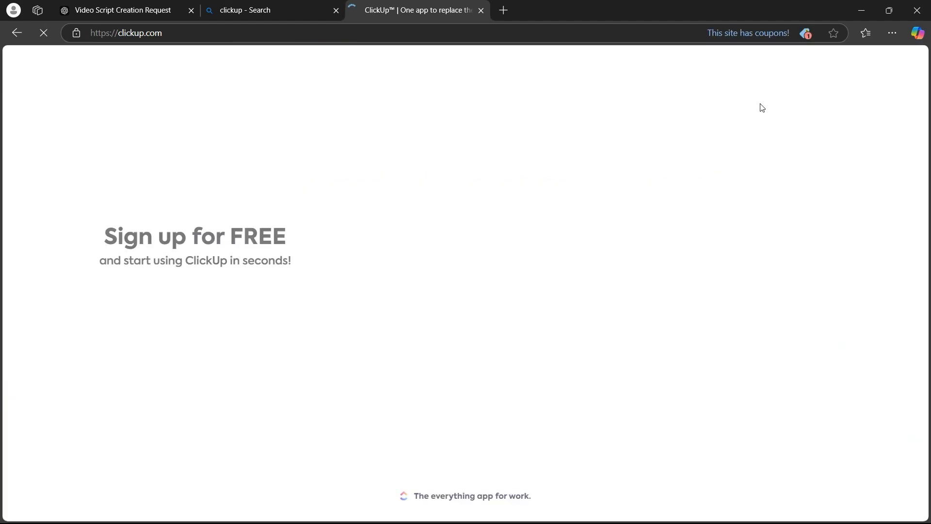
pyautogui.click(414, 305)
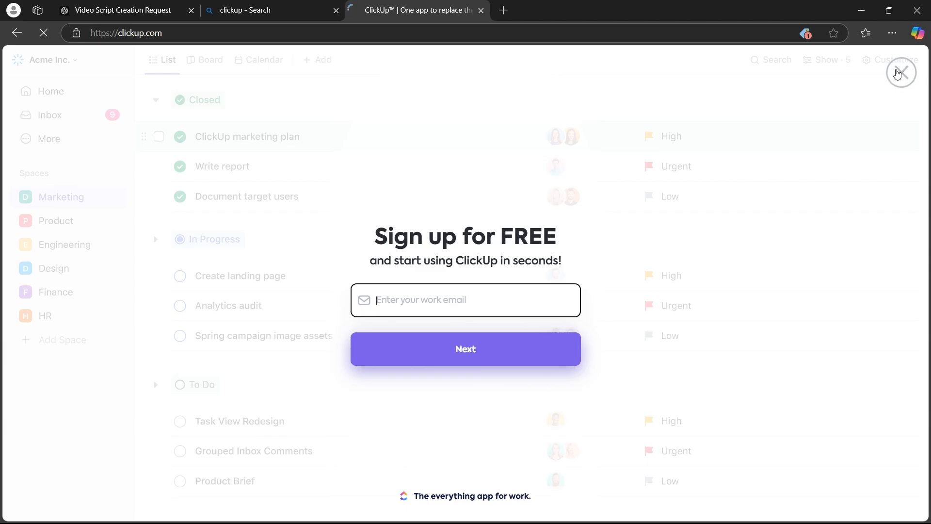
pyautogui.click(16, 32)
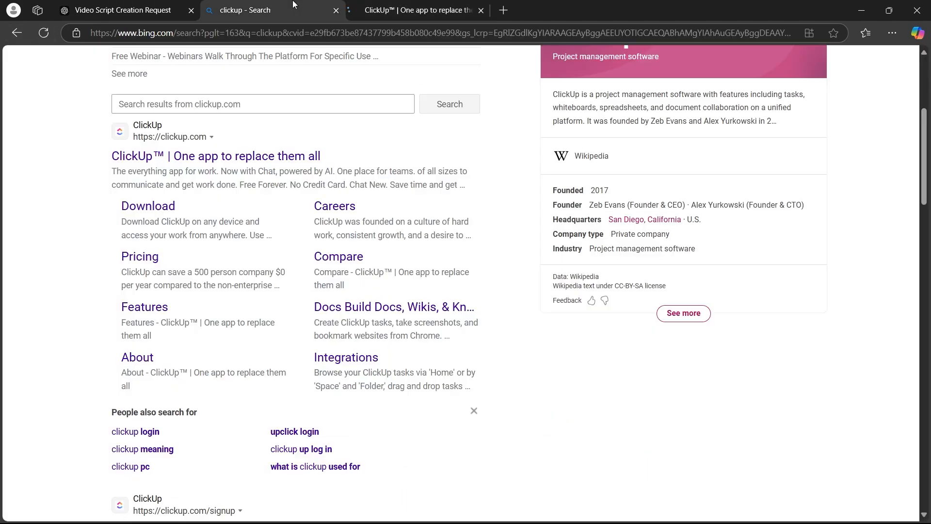
# Open ClickUp's download page from the search results and examine the apps offered for each device.
pyautogui.middleClick(66, 248)
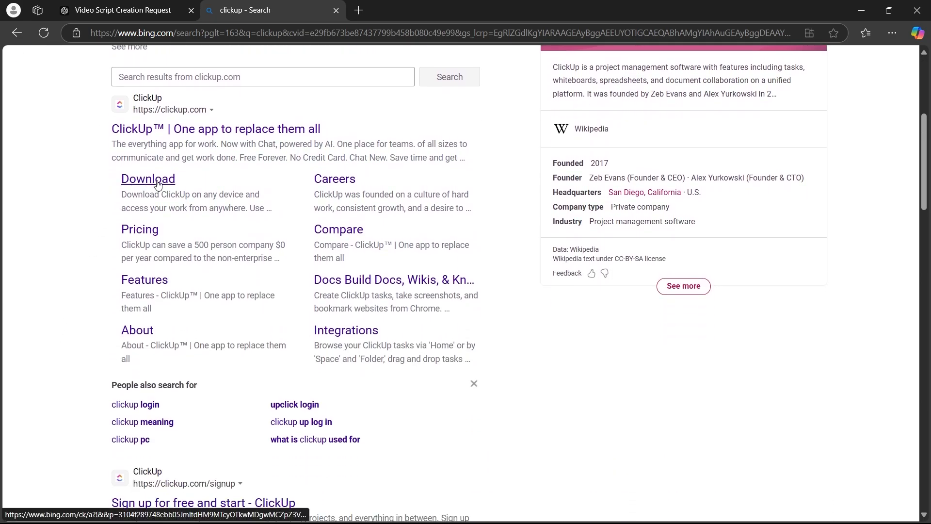
pyautogui.click(154, 183)
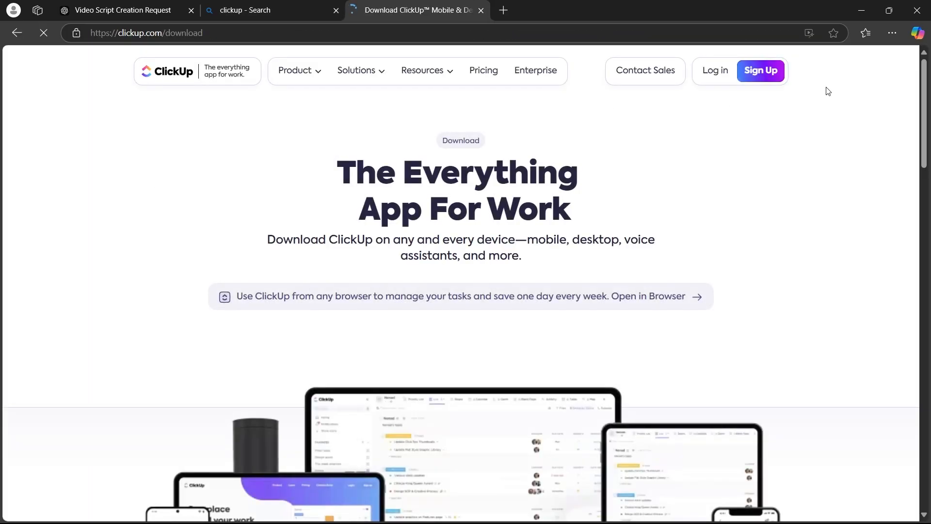
pyautogui.scroll(-10, 401, 268)
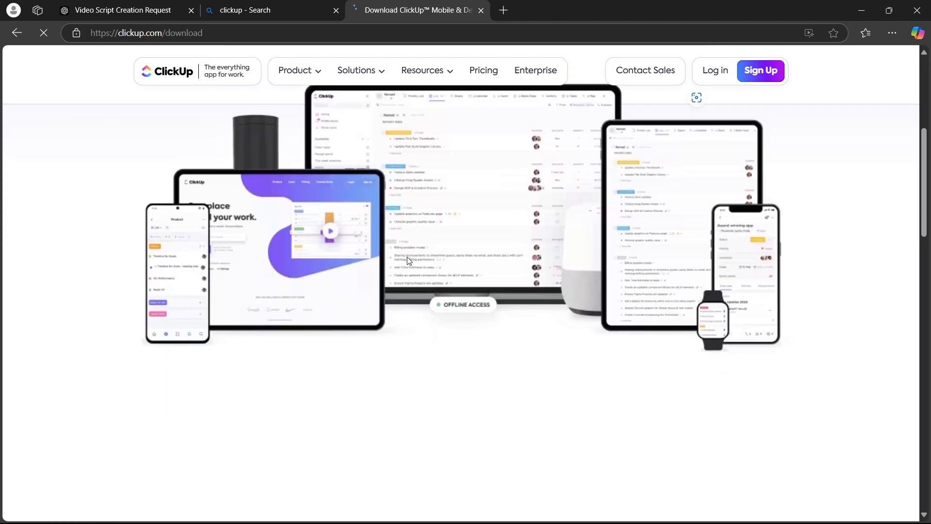
pyautogui.scroll(-3, 400, 278)
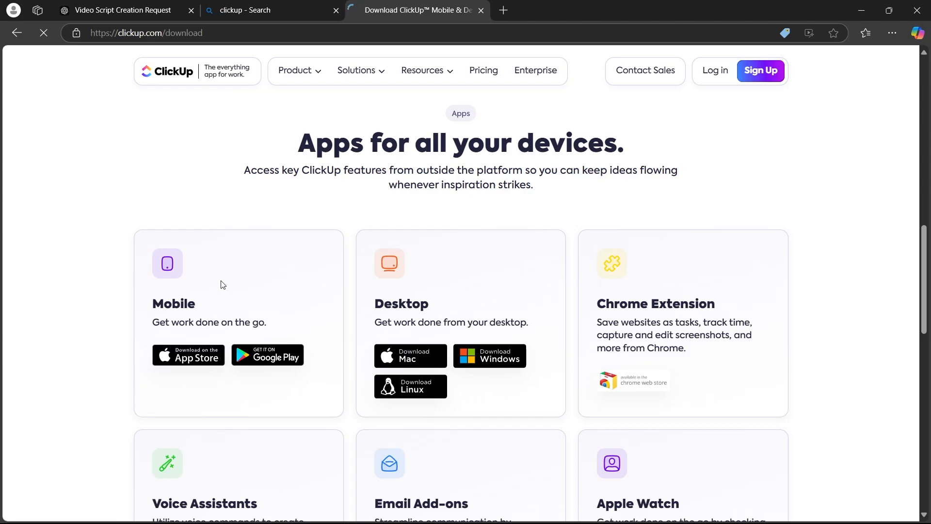
# Switch to File Explorer and look through the Downloads folder.
pyautogui.press('super+e')
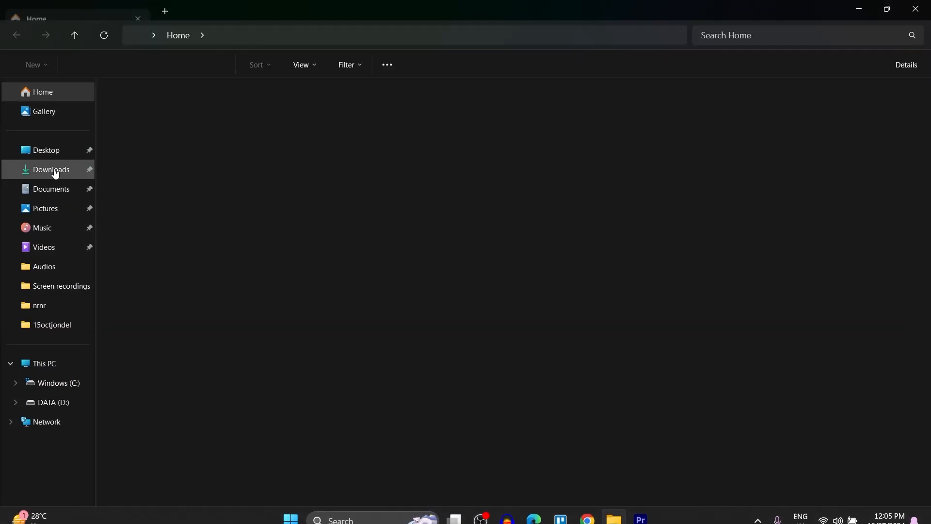
pyautogui.click(51, 170)
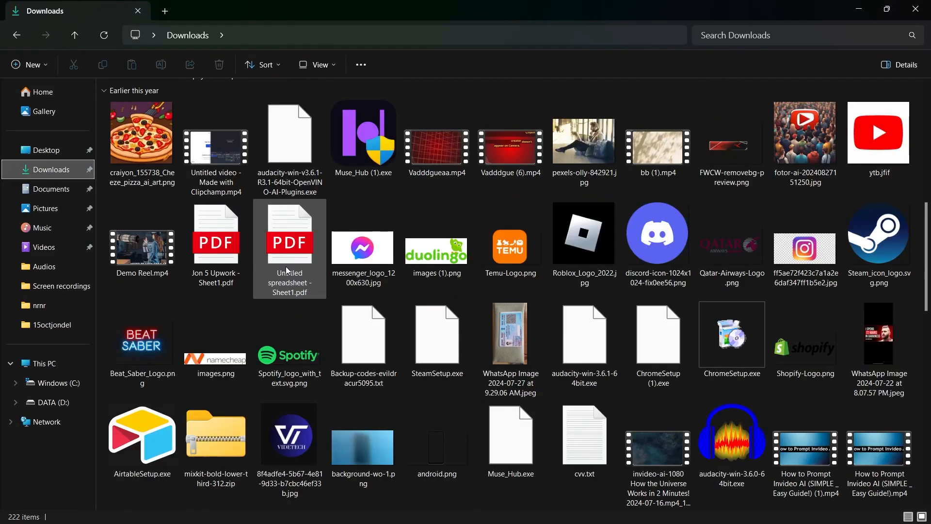
pyautogui.click(440, 152)
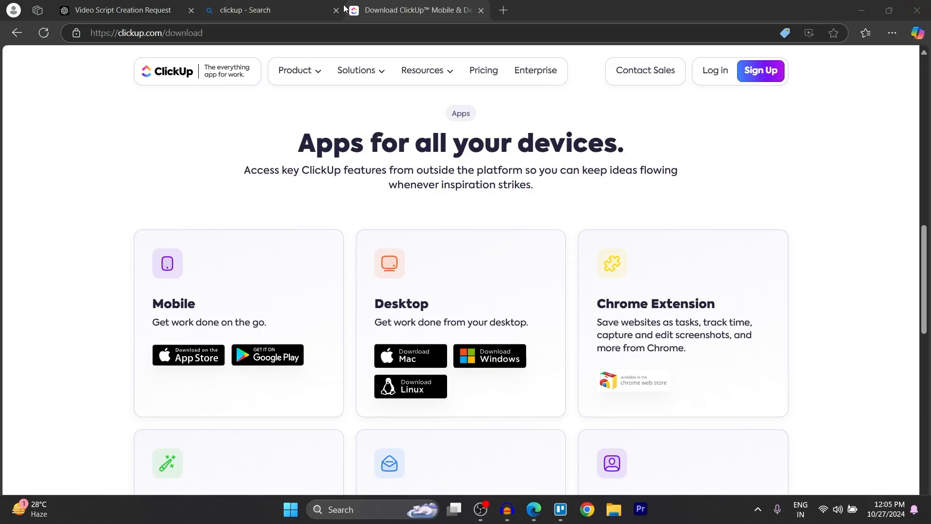
# Close the ClickUp search and download pages and put the browser window away.
pyautogui.click(335, 10)
pyautogui.click(335, 11)
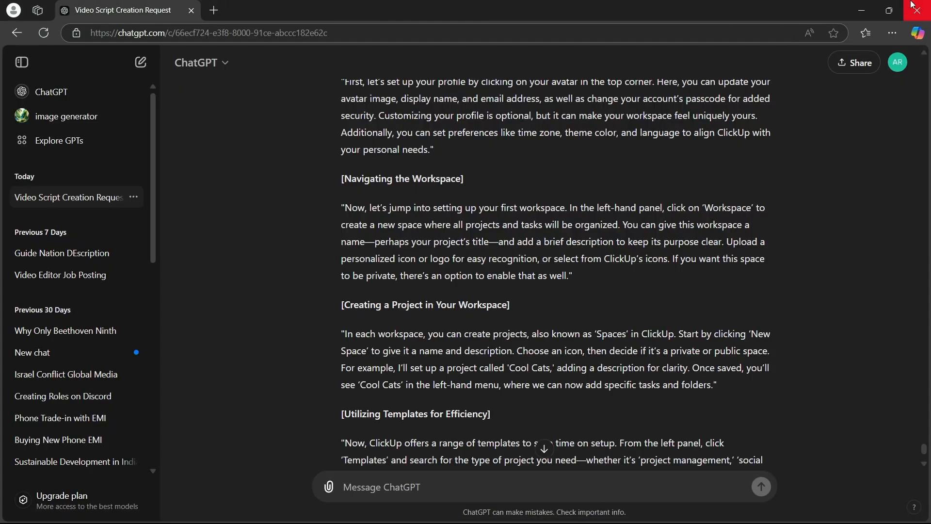
pyautogui.click(868, 3)
# Launch the ClickUp desktop app and log in with the suggested Google account.
pyautogui.press('super')
pyautogui.write('c')
pyautogui.click(322, 224)
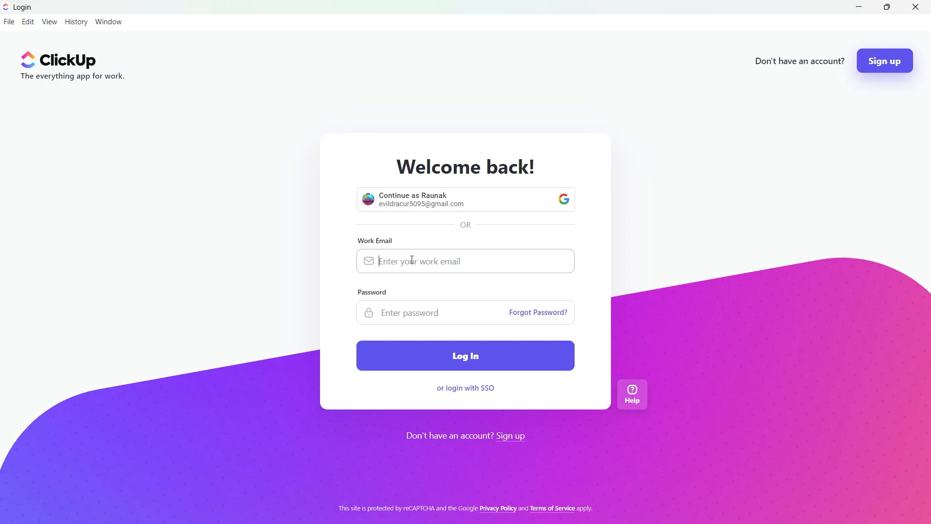
pyautogui.click(410, 315)
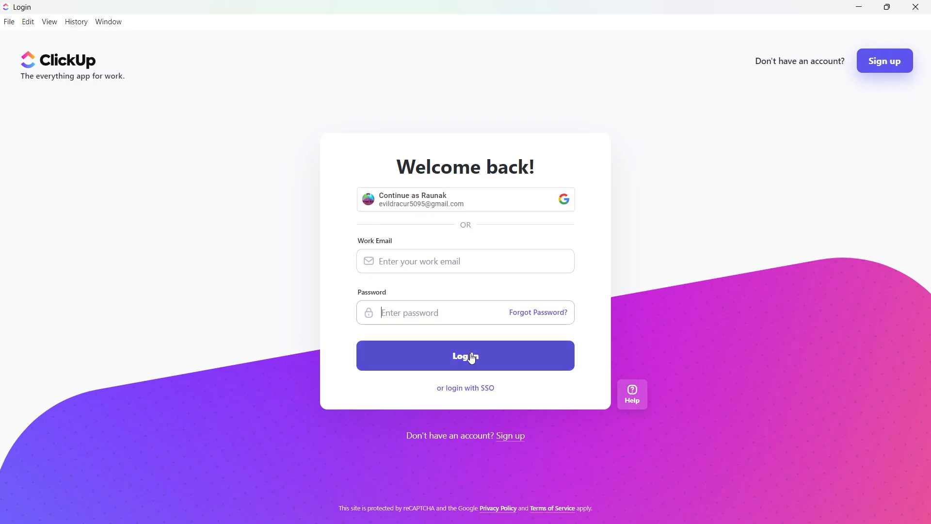
pyautogui.click(466, 197)
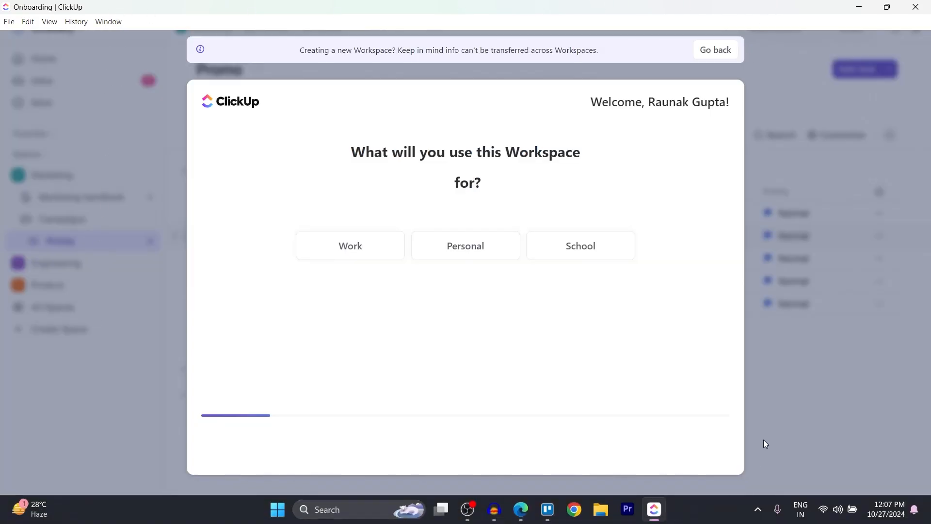
# Answer the Workspace setup questions with Work as its use, Just me as team size and Personal Use as what to manage.
pyautogui.moveTo(410, 211); pyautogui.dragTo(427, 202)
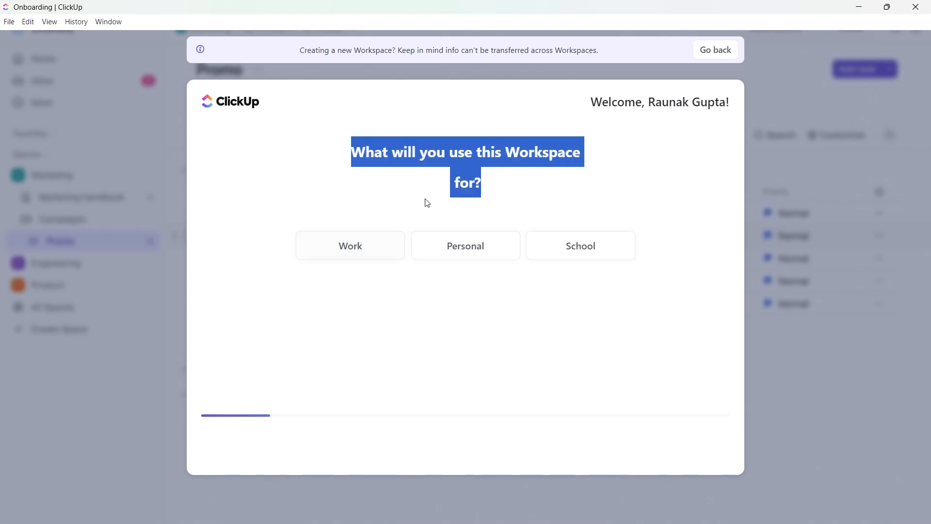
pyautogui.click(339, 249)
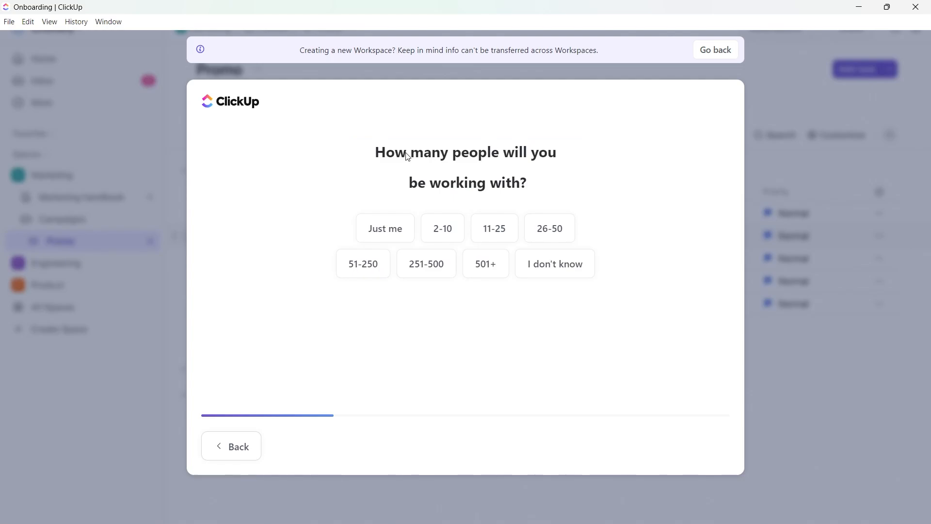
pyautogui.moveTo(407, 155); pyautogui.dragTo(551, 184)
pyautogui.click(377, 228)
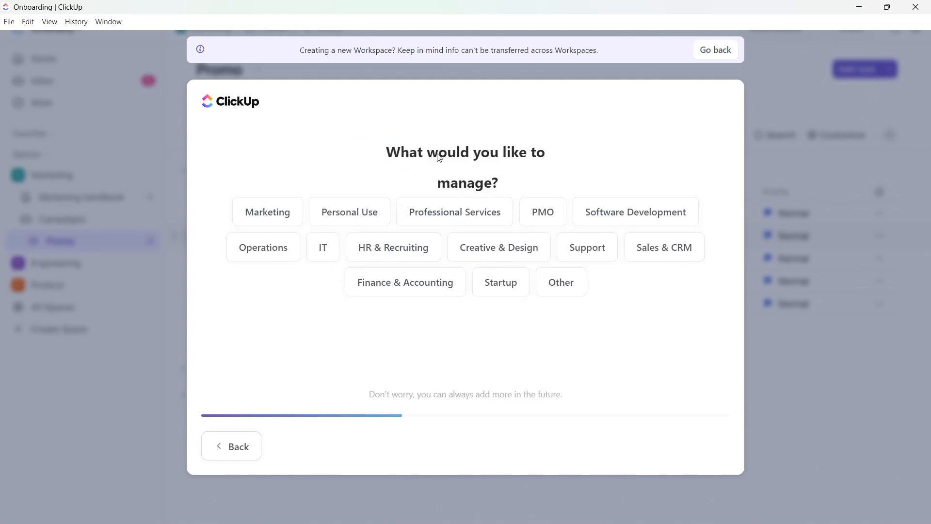
pyautogui.click(368, 211)
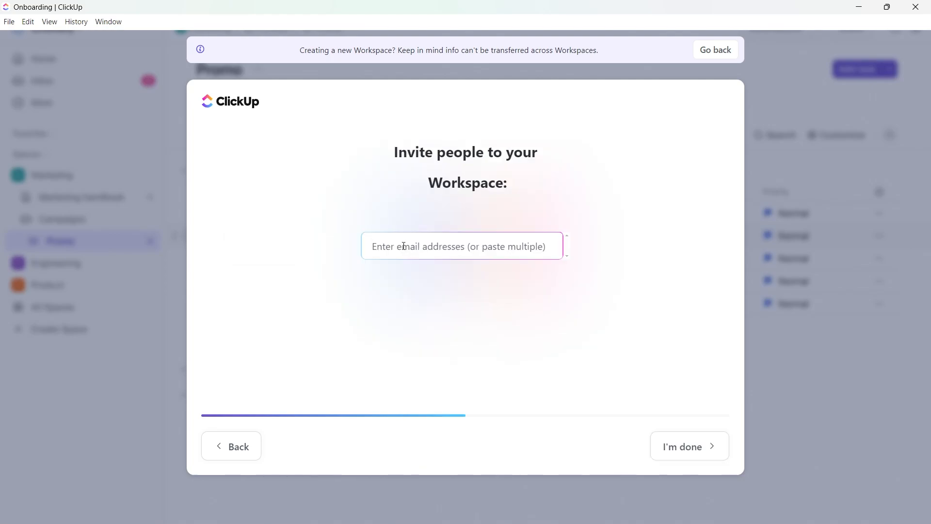
# Skip inviting people and select Monday, Notion and Excel & CSV as the tools in use.
pyautogui.click(686, 449)
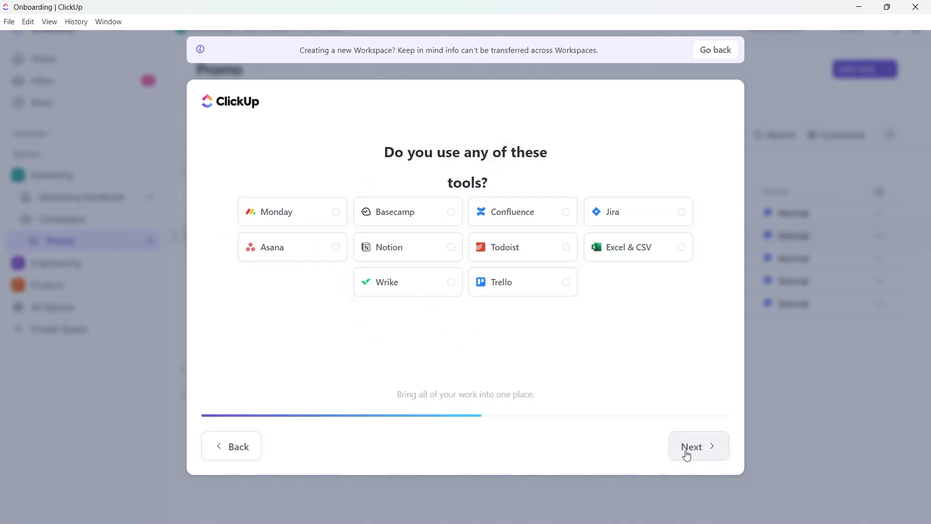
pyautogui.moveTo(387, 153); pyautogui.dragTo(538, 191)
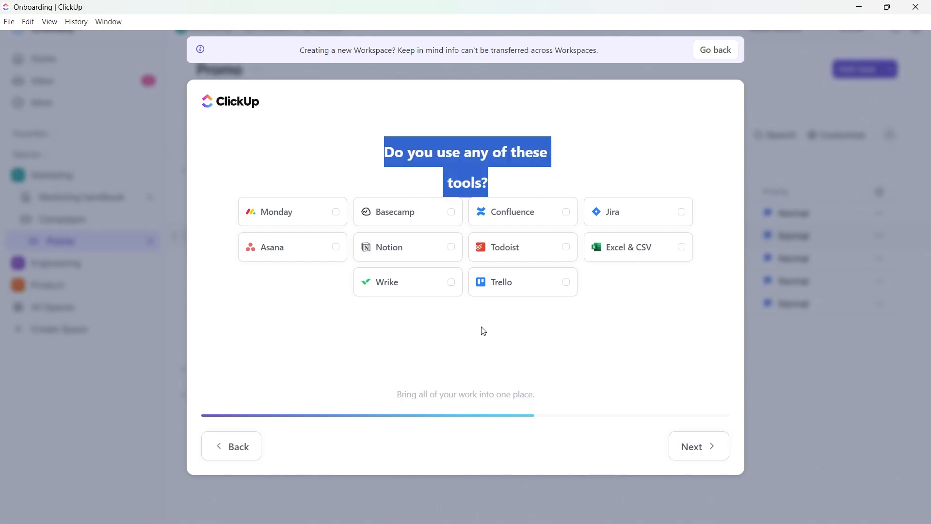
pyautogui.click(327, 326)
pyautogui.click(339, 225)
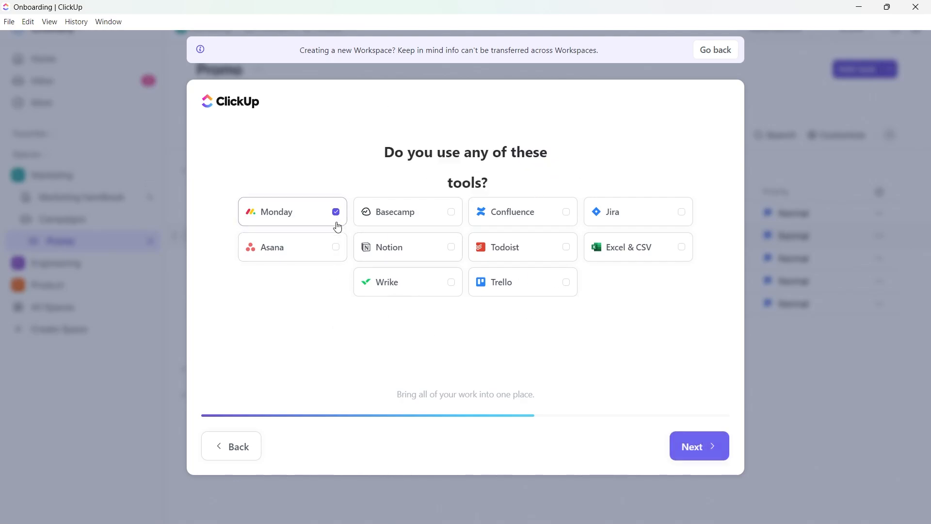
pyautogui.click(426, 251)
pyautogui.click(671, 257)
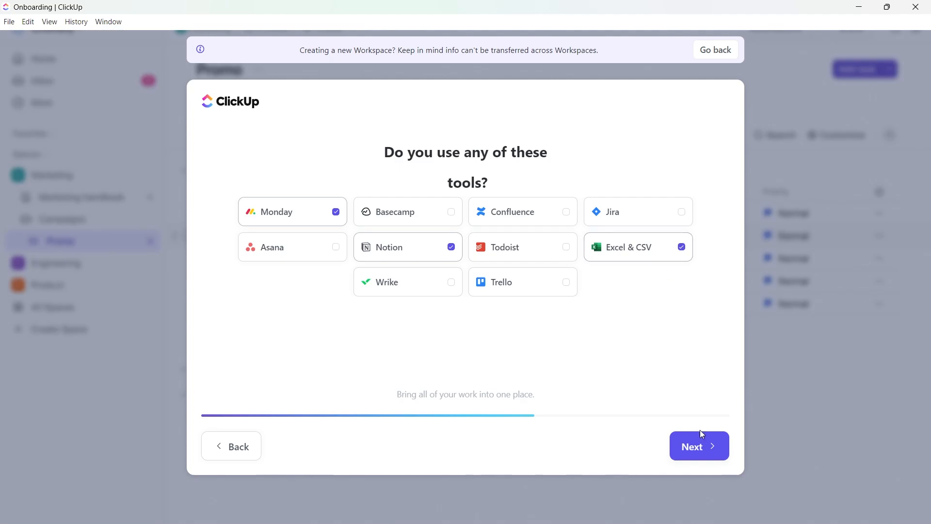
pyautogui.click(701, 438)
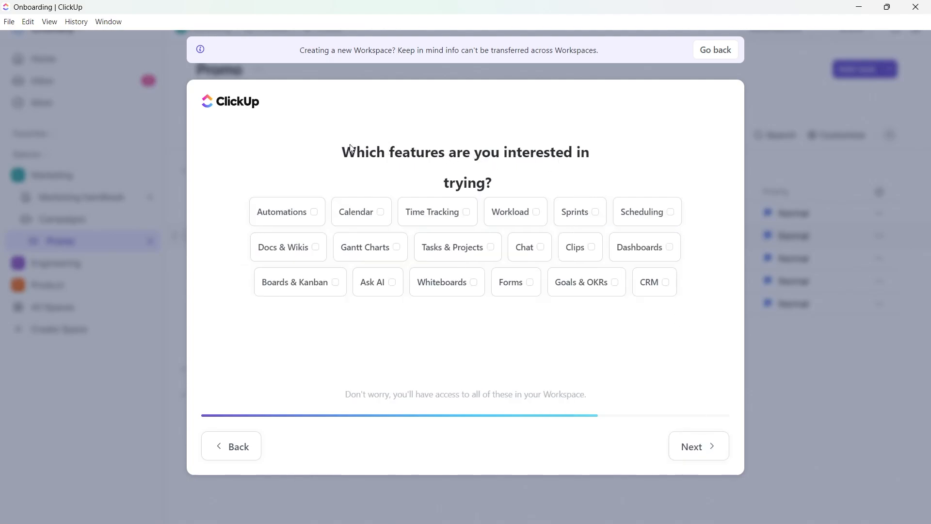
# Skip the feature selection, name the Workspace Weavemedia and finish the setup.
pyautogui.moveTo(341, 149); pyautogui.dragTo(444, 358)
pyautogui.click(698, 446)
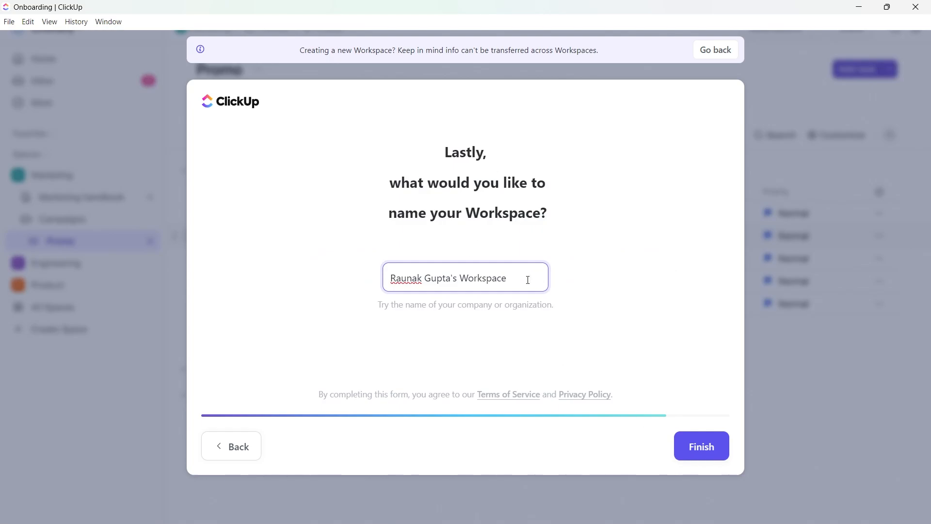
pyautogui.moveTo(528, 279); pyautogui.dragTo(350, 283)
pyautogui.write('Weavemedia')
pyautogui.click(703, 445)
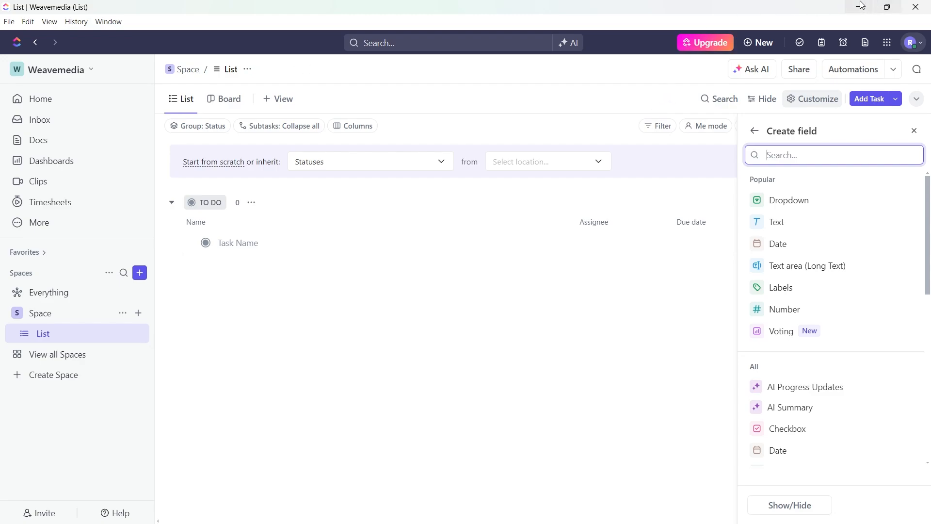
# Examine the account's mute notification options and preset statuses without setting any.
pyautogui.click(915, 44)
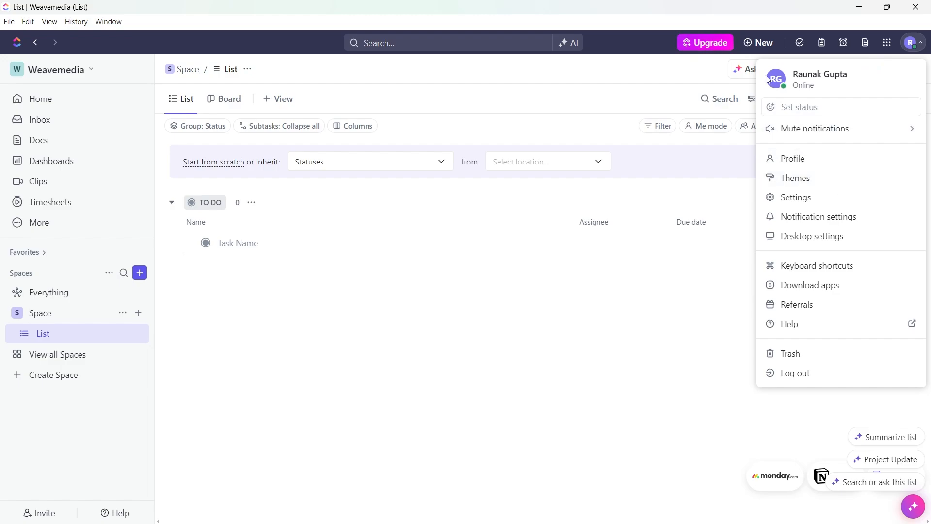
pyautogui.click(824, 132)
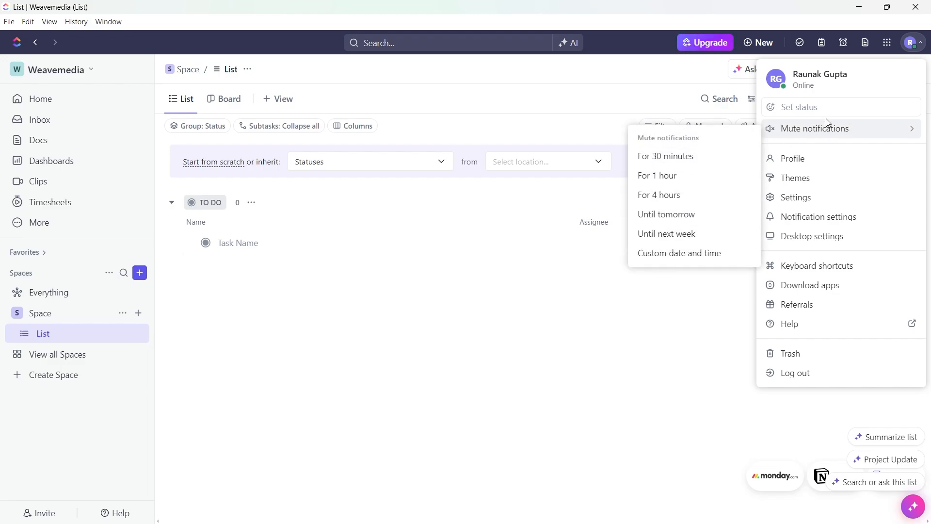
pyautogui.click(796, 107)
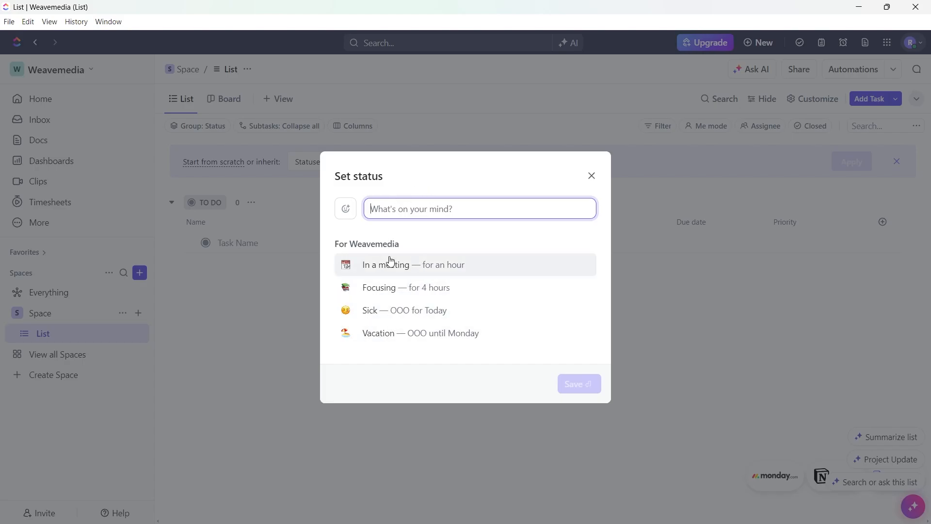
pyautogui.click(591, 176)
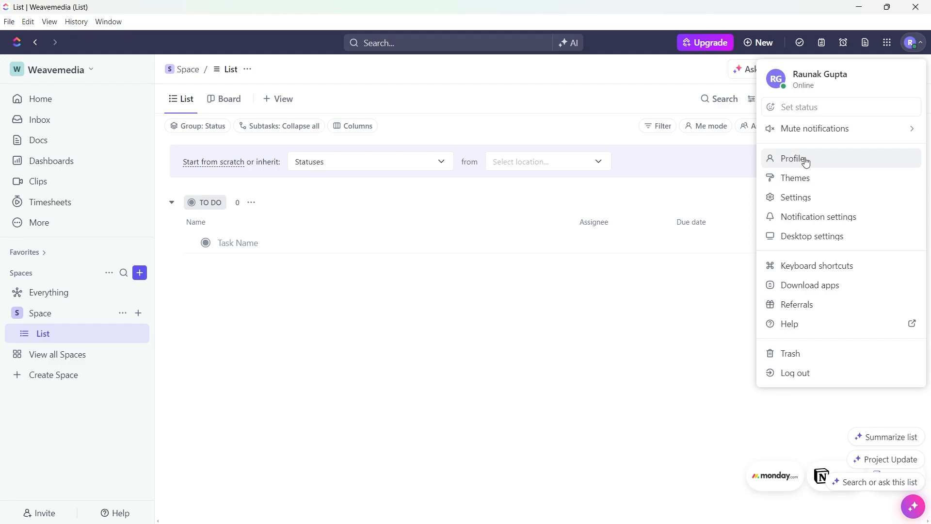
# Open the account profile and look through its My Work, Assigned and Calendar sections.
pyautogui.click(805, 160)
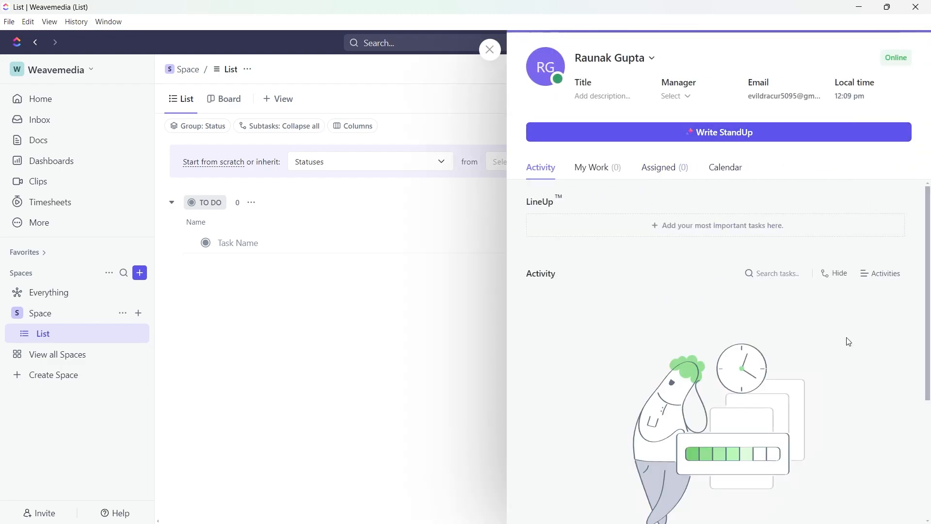
pyautogui.click(589, 167)
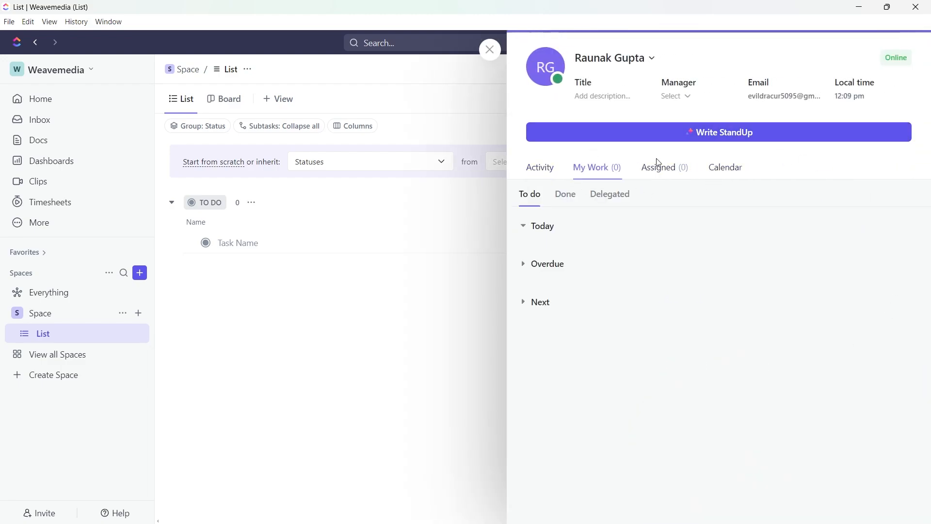
pyautogui.click(672, 168)
pyautogui.click(726, 170)
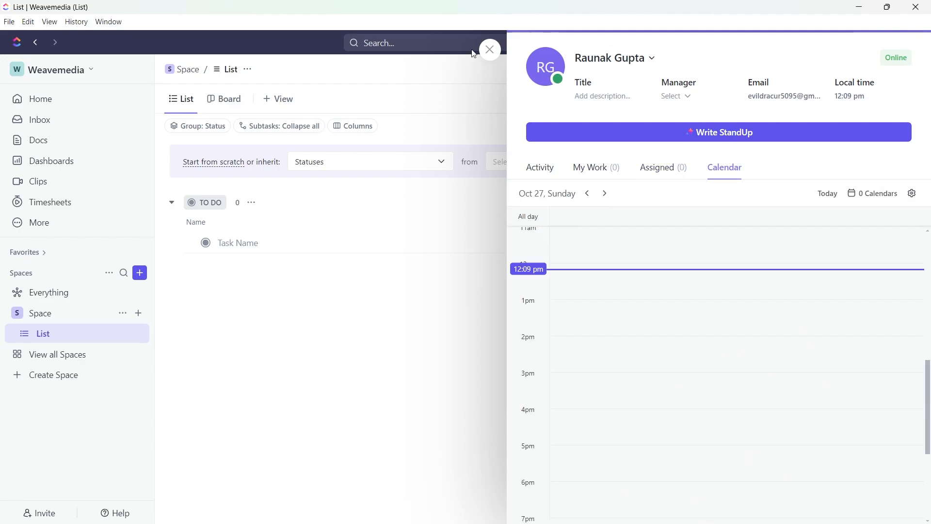
# Open the personal account settings and examine the full name, email and password fields and the two-factor authentication options.
pyautogui.click(806, 202)
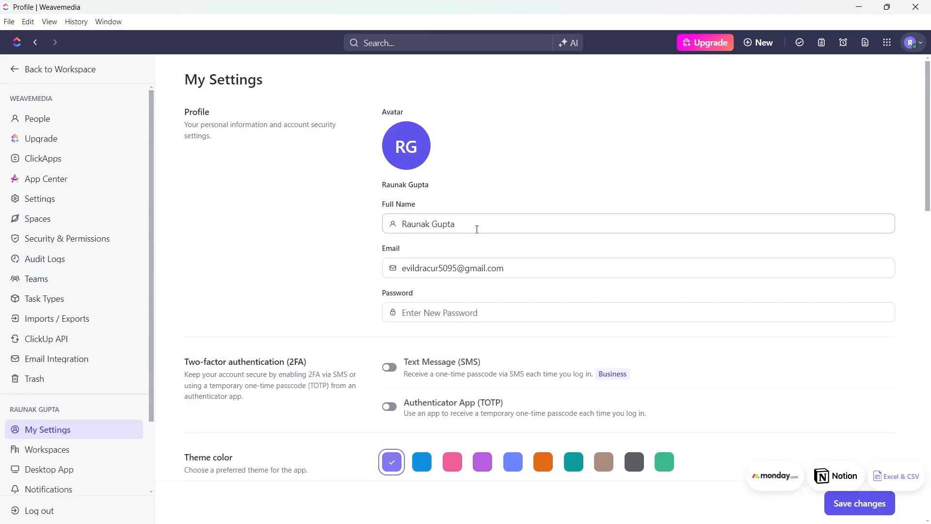
pyautogui.moveTo(489, 223); pyautogui.dragTo(270, 235)
pyautogui.press('Tab')
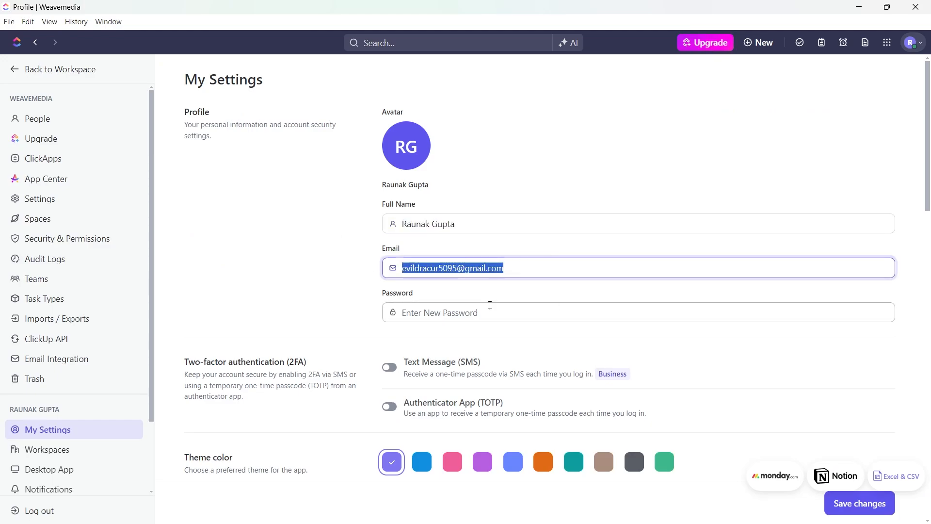
pyautogui.press('Tab')
pyautogui.click(309, 281)
pyautogui.scroll(-4, 388, 340)
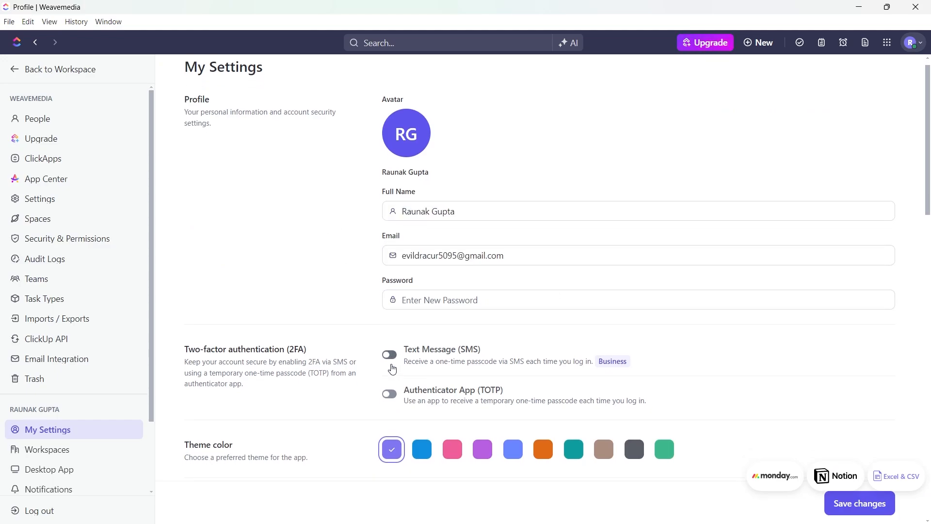
pyautogui.moveTo(185, 180); pyautogui.dragTo(327, 180)
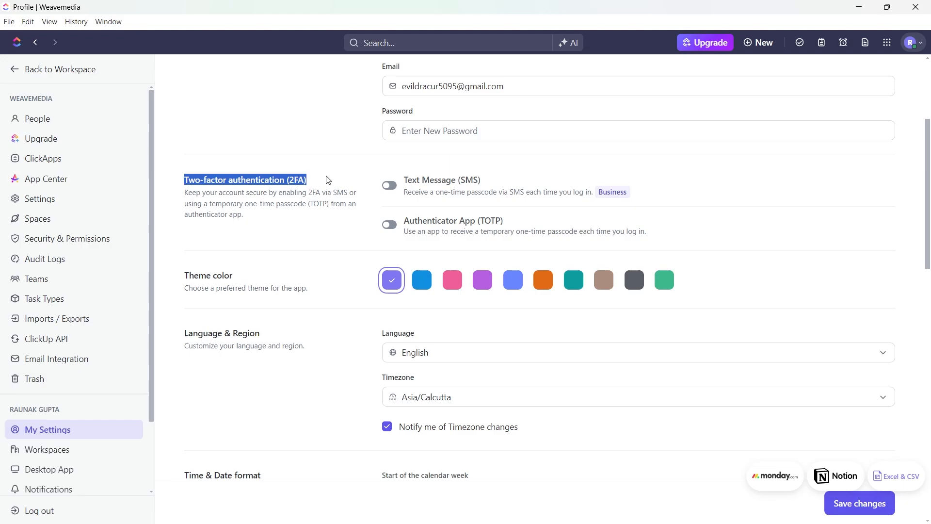
# Try the blue theme color and review the Language & Region, Time & Date format and Preferences settings.
pyautogui.click(421, 282)
pyautogui.scroll(-3, 246, 294)
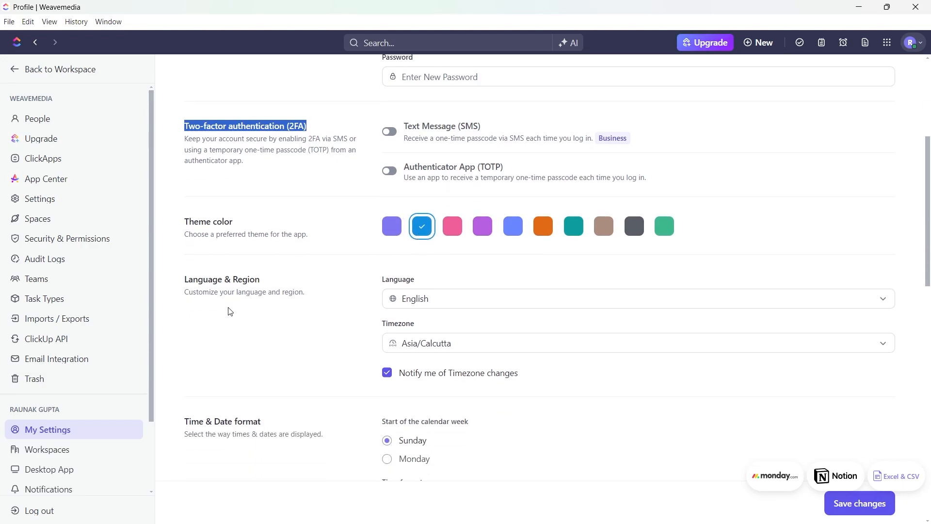
pyautogui.scroll(-3, 199, 226)
pyautogui.scroll(-8, 216, 236)
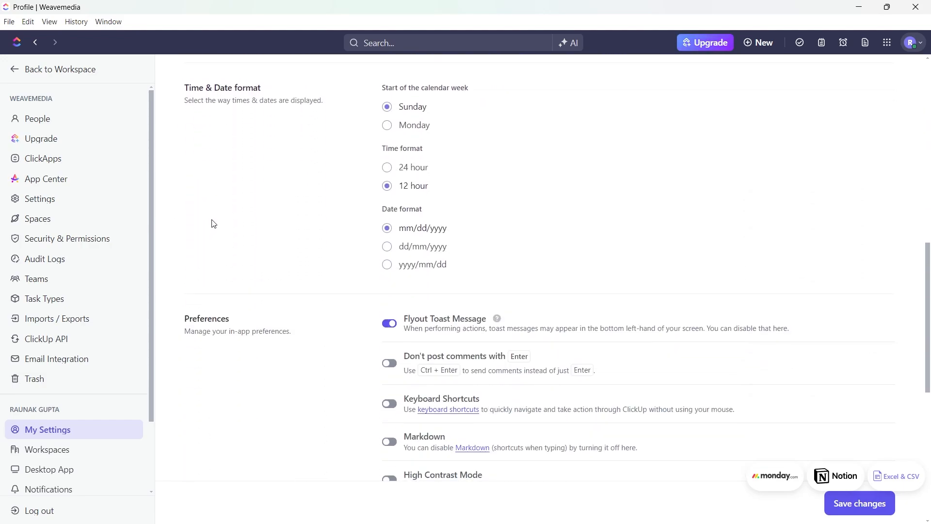
pyautogui.scroll(1, 267, 286)
pyautogui.scroll(-1, 286, 317)
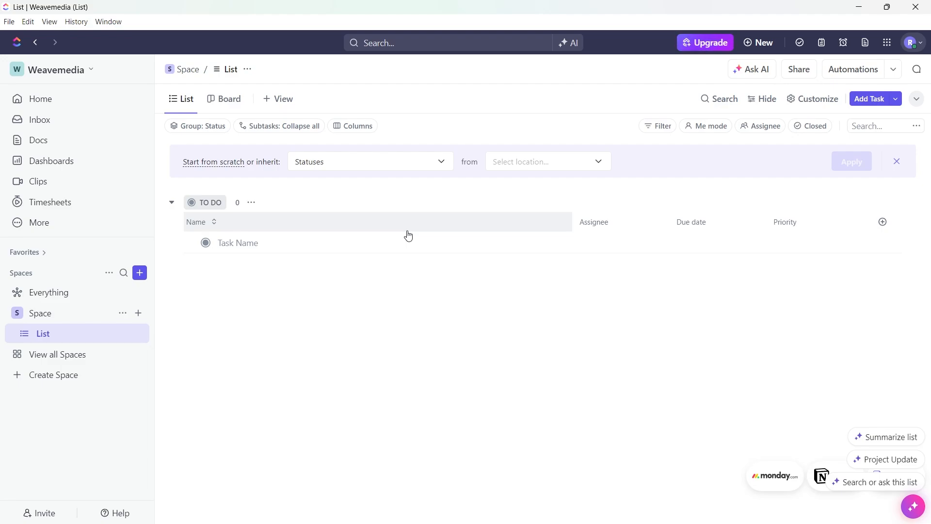
# Switch to the Boomba Workspace and return to the Weavemedia Workspace.
pyautogui.click(90, 71)
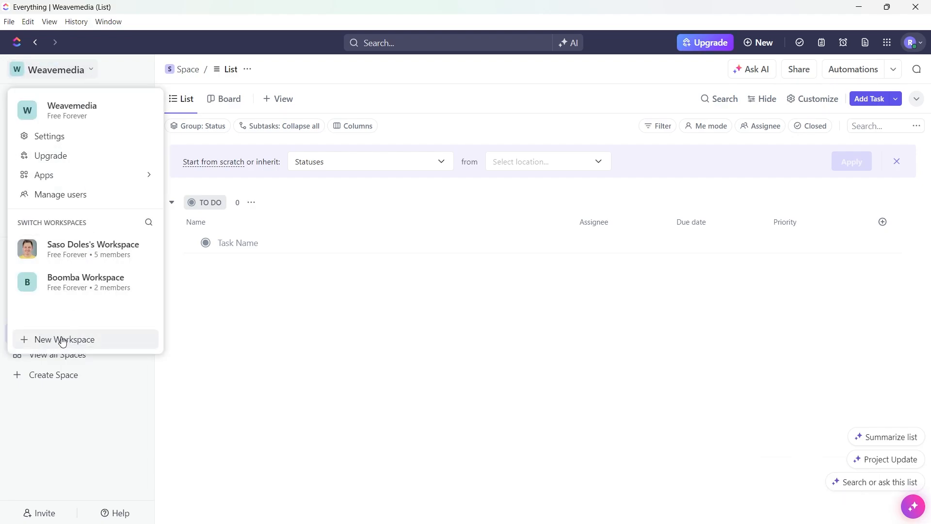
pyautogui.click(62, 339)
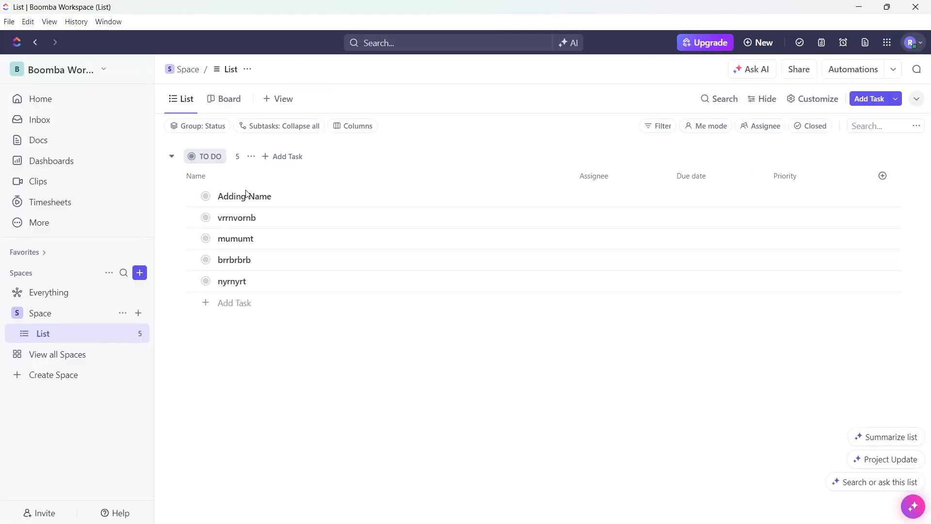
pyautogui.click(96, 71)
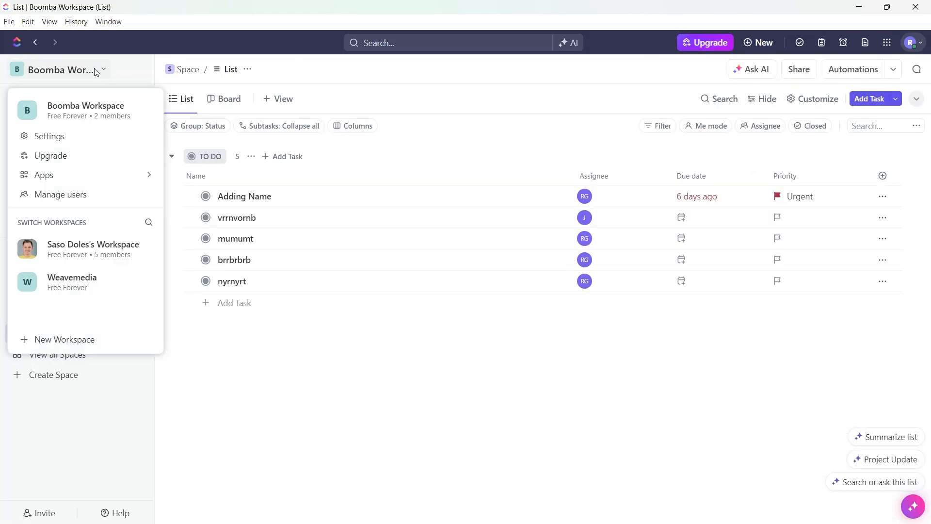
pyautogui.click(72, 281)
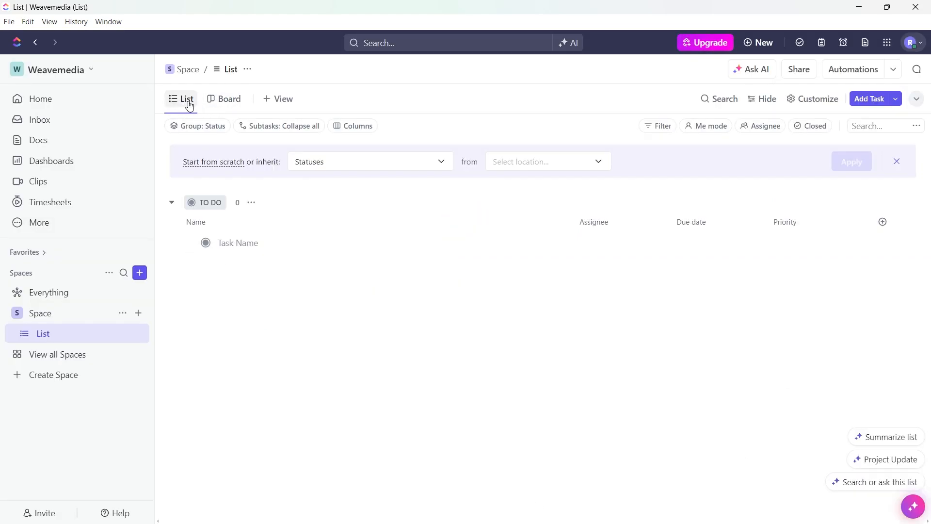
# Look at the list's Board view and the view types that can be added, and return to the List view.
pyautogui.click(220, 100)
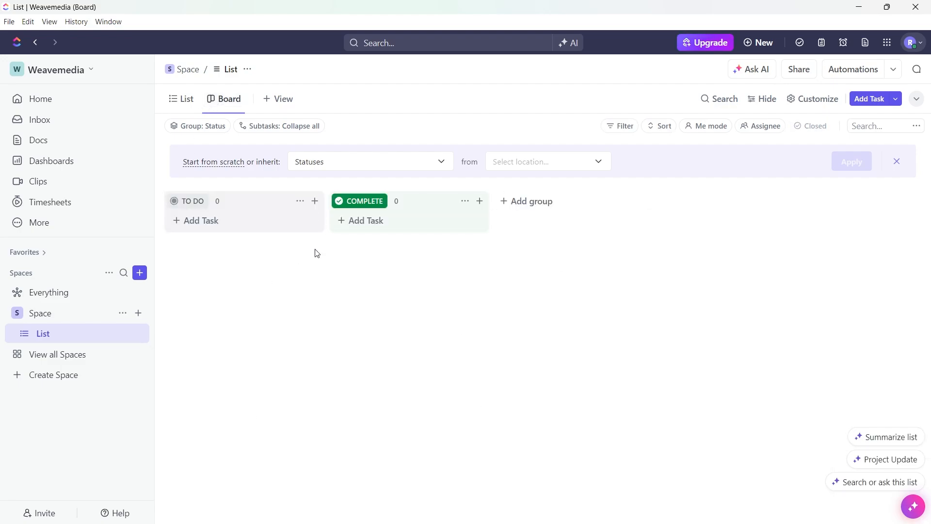
pyautogui.click(267, 100)
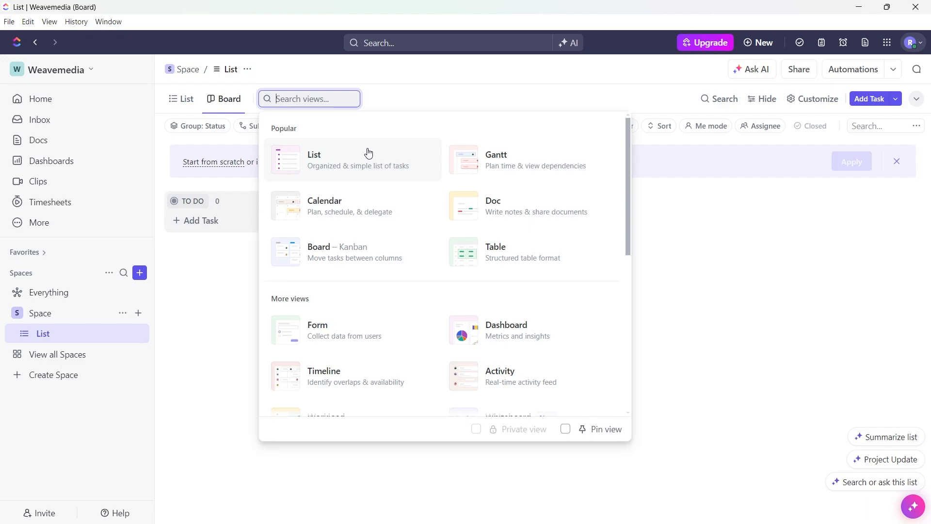
pyautogui.click(368, 154)
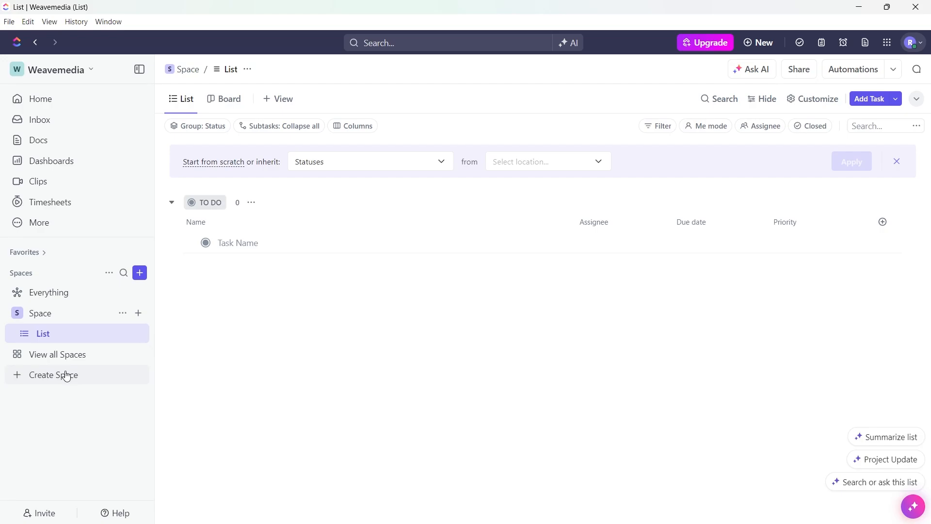
# Start a new Space named Content cal with a blue globe icon.
pyautogui.click(42, 379)
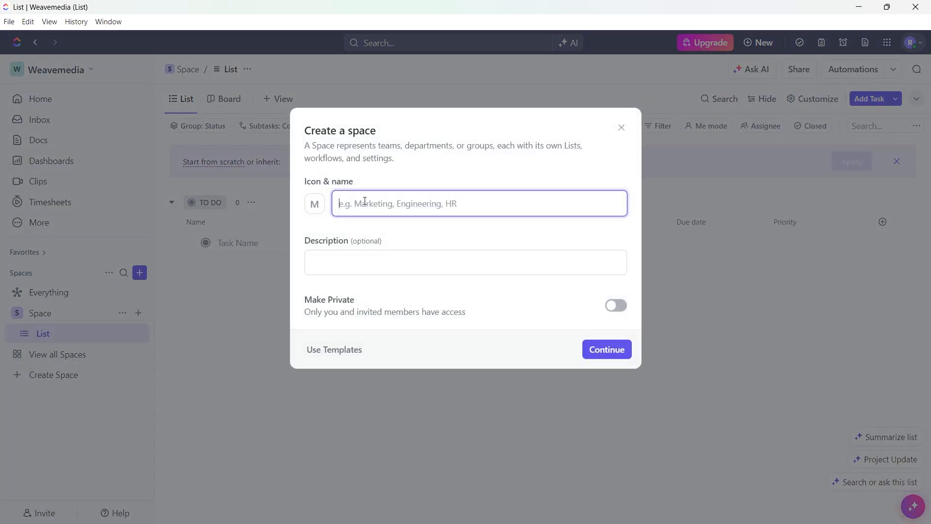
pyautogui.click(314, 203)
pyautogui.click(355, 253)
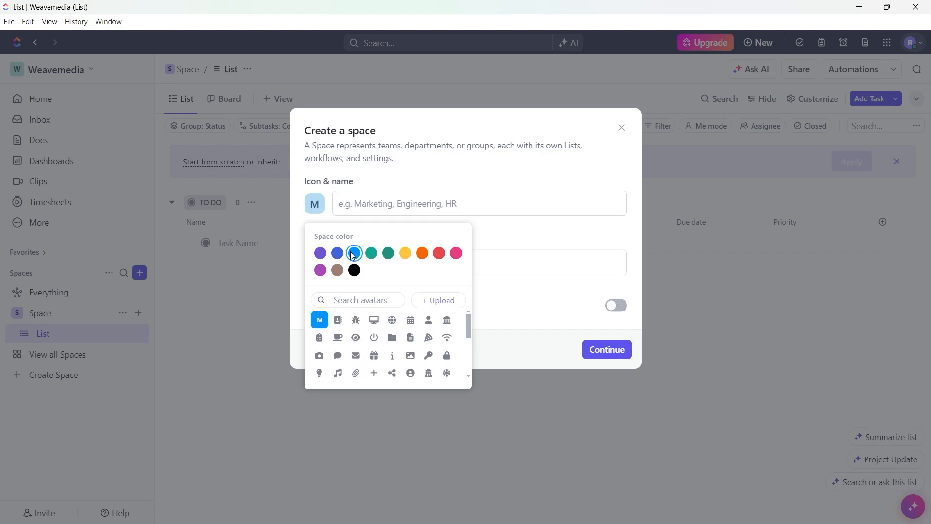
pyautogui.click(394, 321)
pyautogui.click(385, 204)
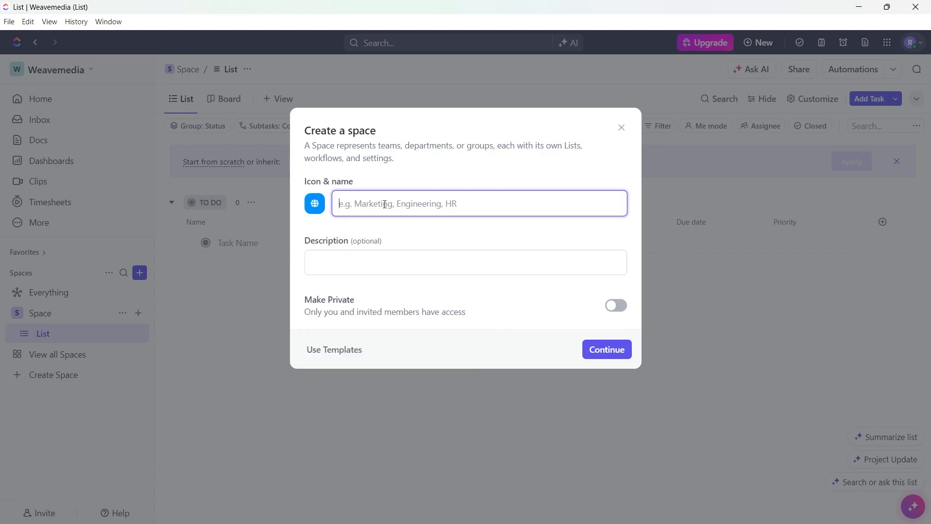
pyautogui.write('Content cal')
pyautogui.click(358, 253)
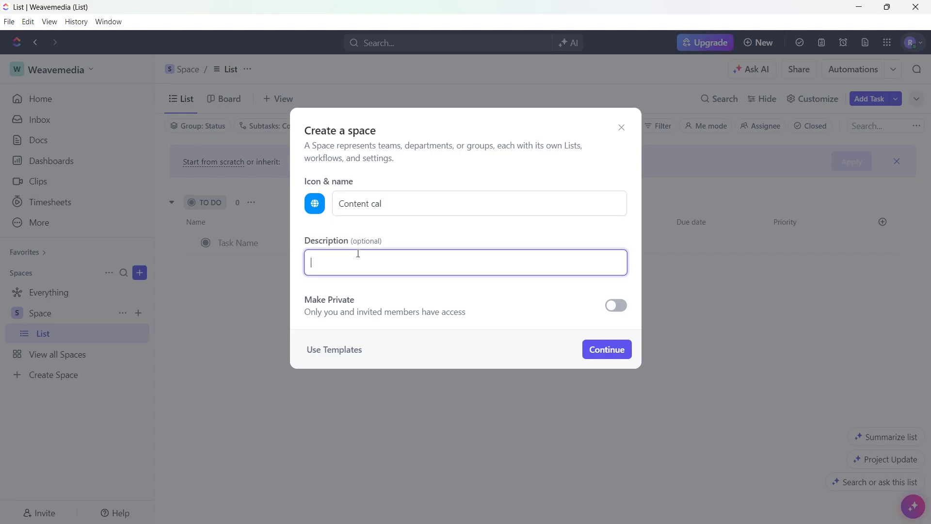
# Make the new Space private and check the members it can be shared with, leaving only yourself.
pyautogui.click(616, 305)
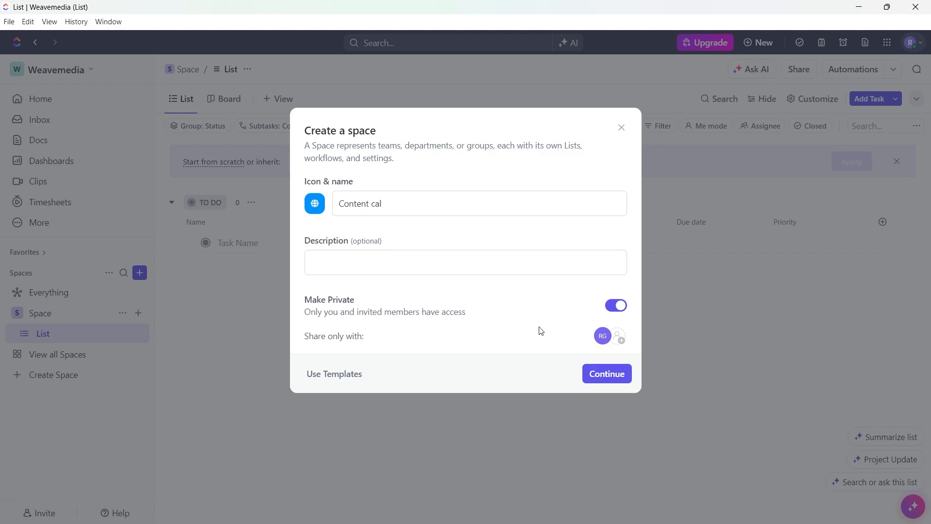
pyautogui.click(618, 337)
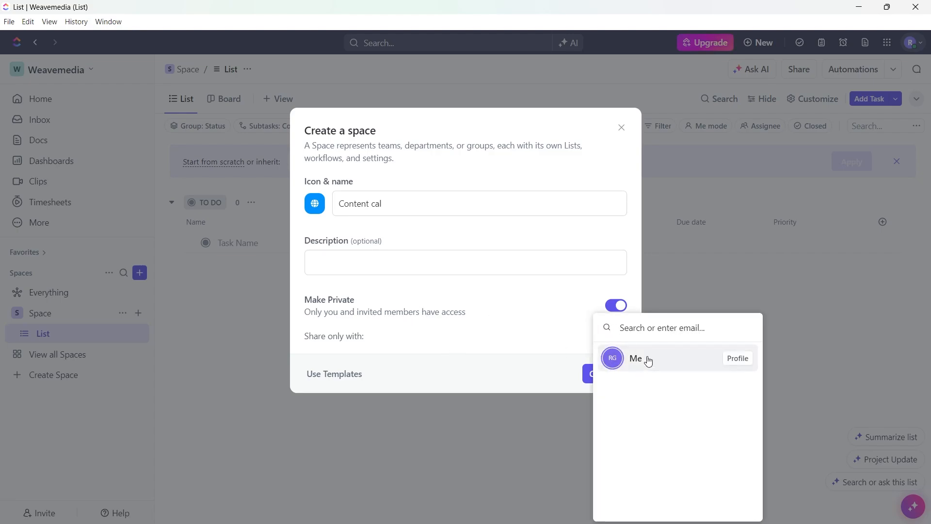
pyautogui.click(493, 336)
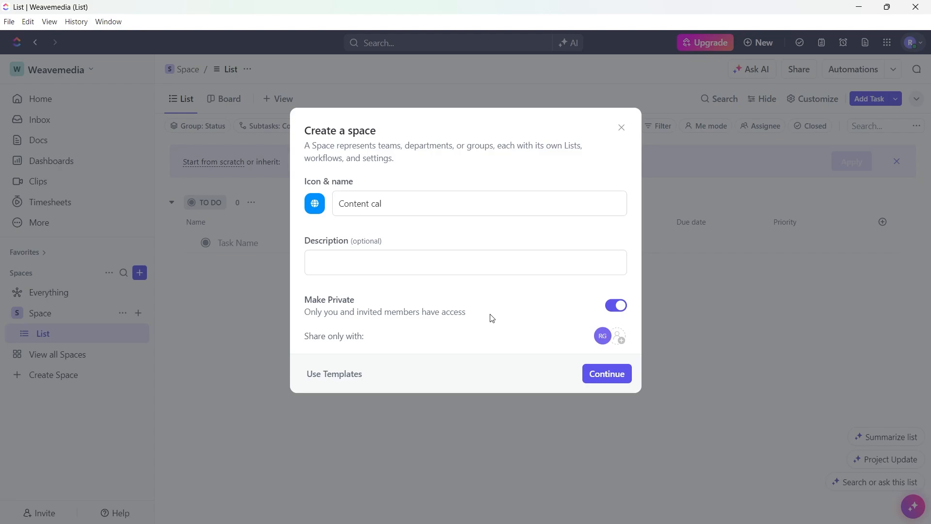
# Choose the Agency Management template for the Space and enter weavemag as the Space name.
pyautogui.click(350, 380)
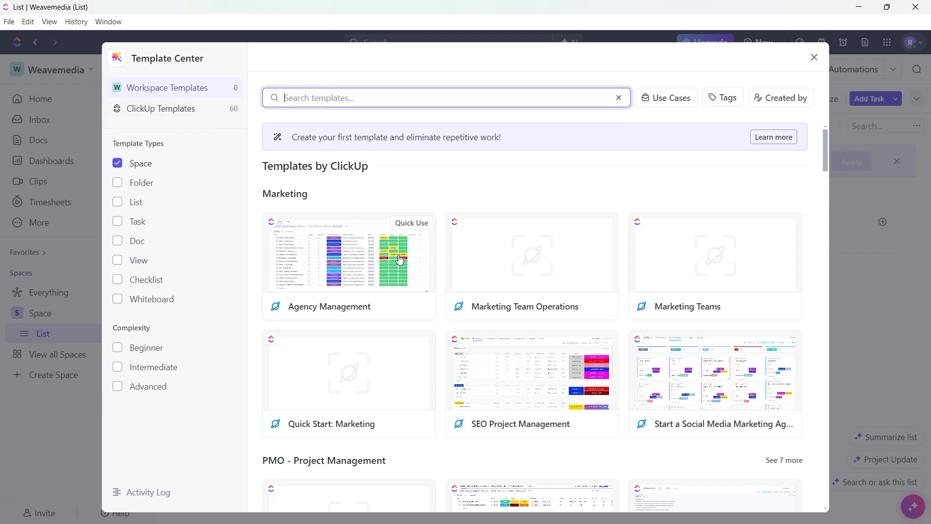
pyautogui.click(364, 271)
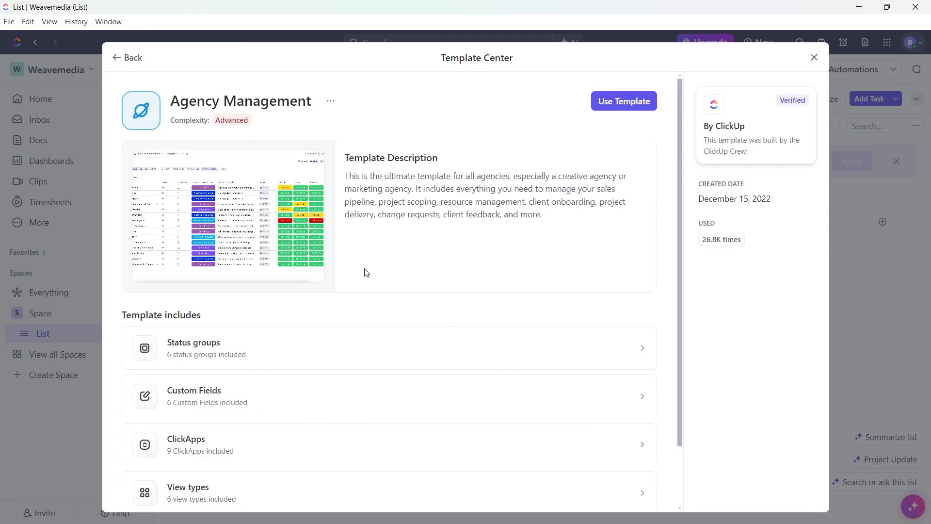
pyautogui.click(632, 92)
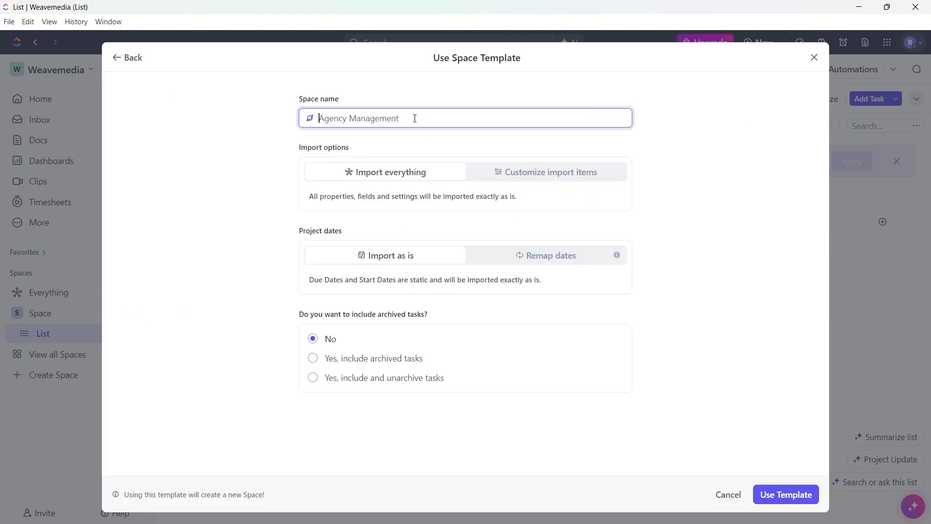
pyautogui.write('weavemag')
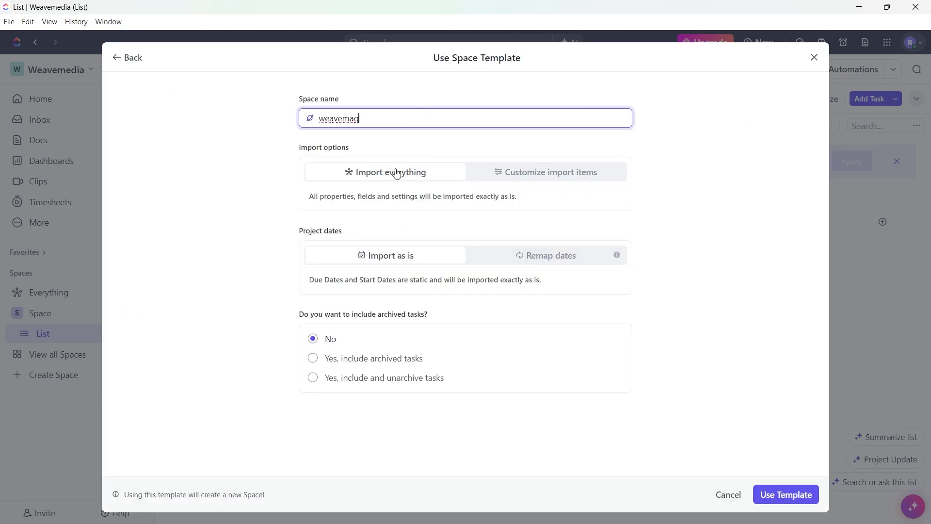
# Select customized import items, keep project dates as Import as is with no archived tasks, and create the Space from the template.
pyautogui.click(553, 171)
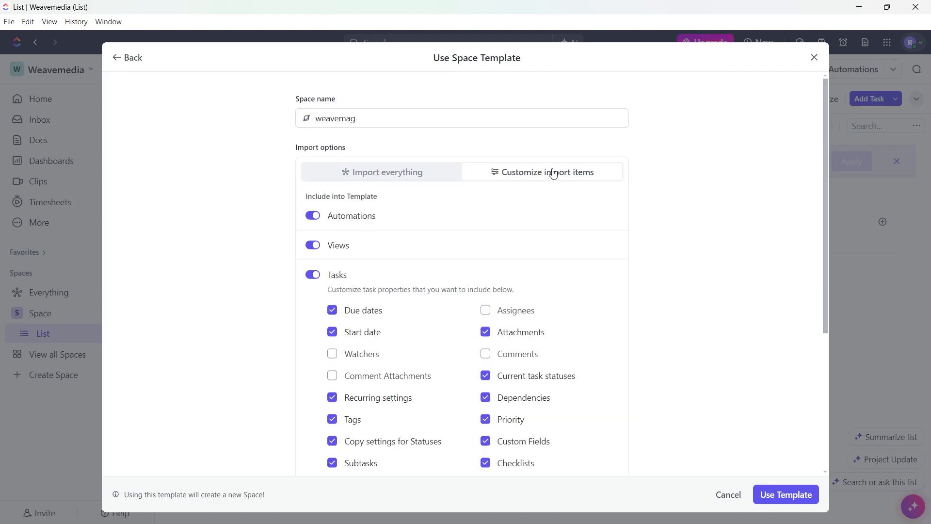
pyautogui.scroll(-1, 343, 250)
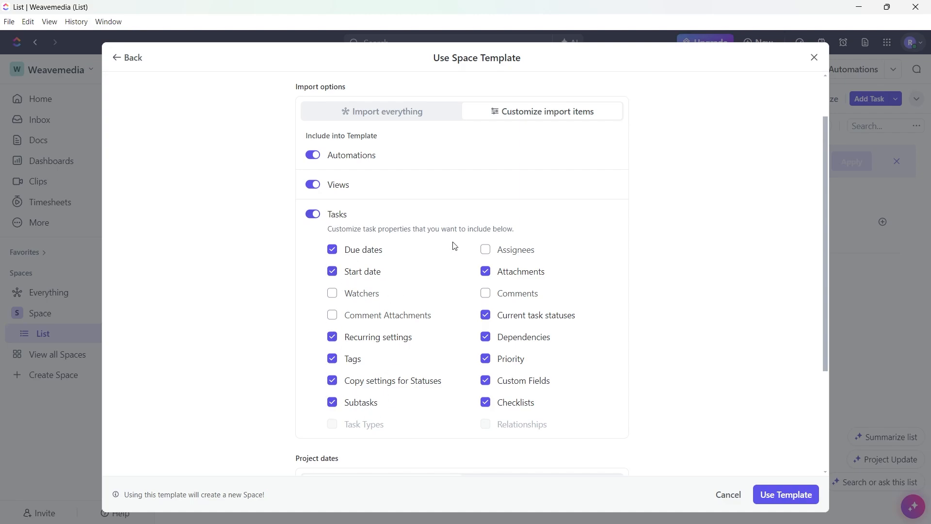
pyautogui.scroll(-3, 457, 382)
pyautogui.click(542, 330)
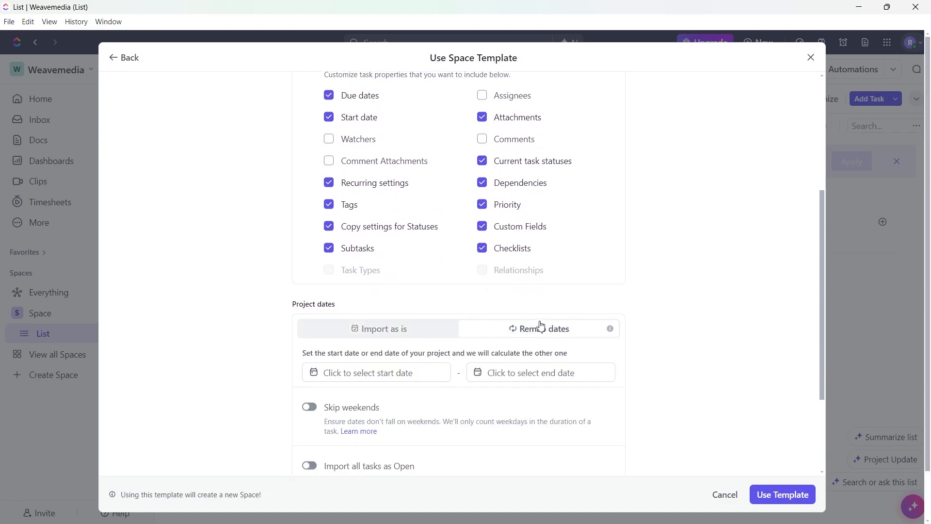
pyautogui.click(396, 329)
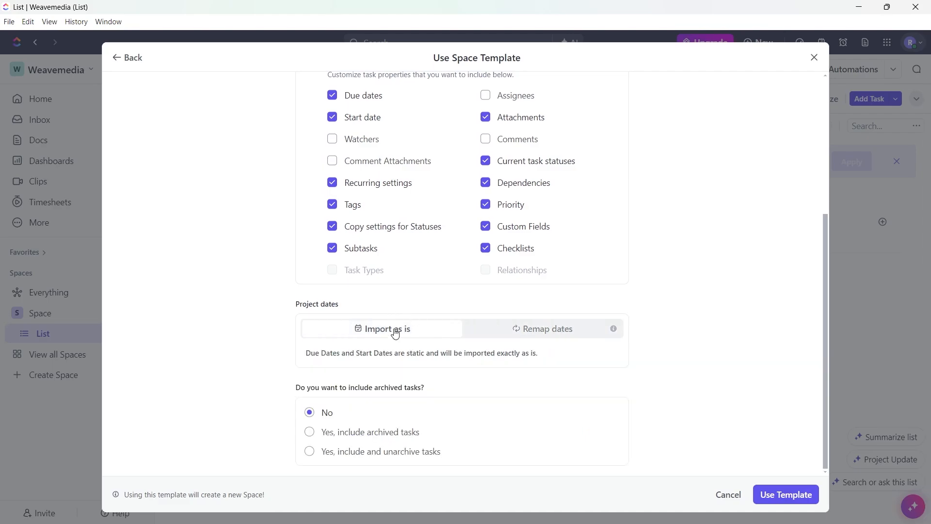
pyautogui.moveTo(296, 387); pyautogui.dragTo(430, 386)
pyautogui.click(499, 388)
pyautogui.click(790, 494)
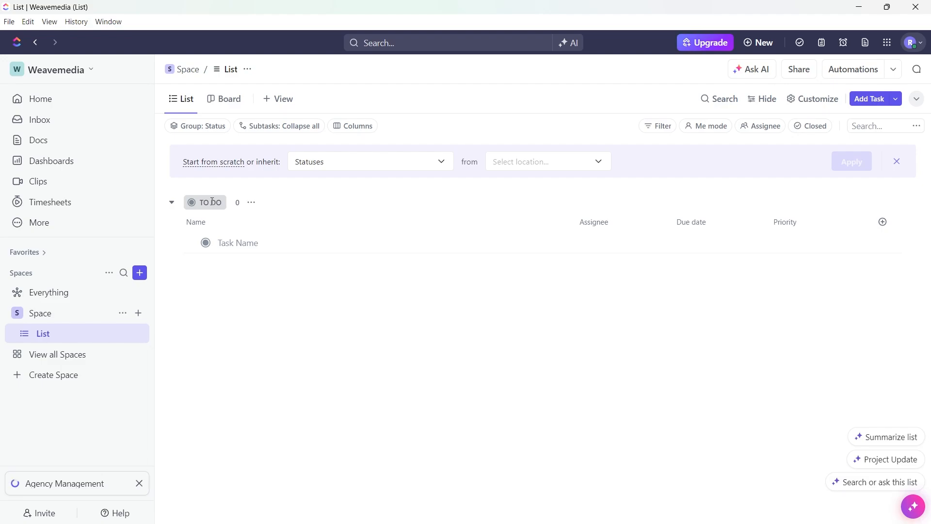
# Add a task named Content Creation to the To Do group and assign it to yourself.
pyautogui.click(236, 243)
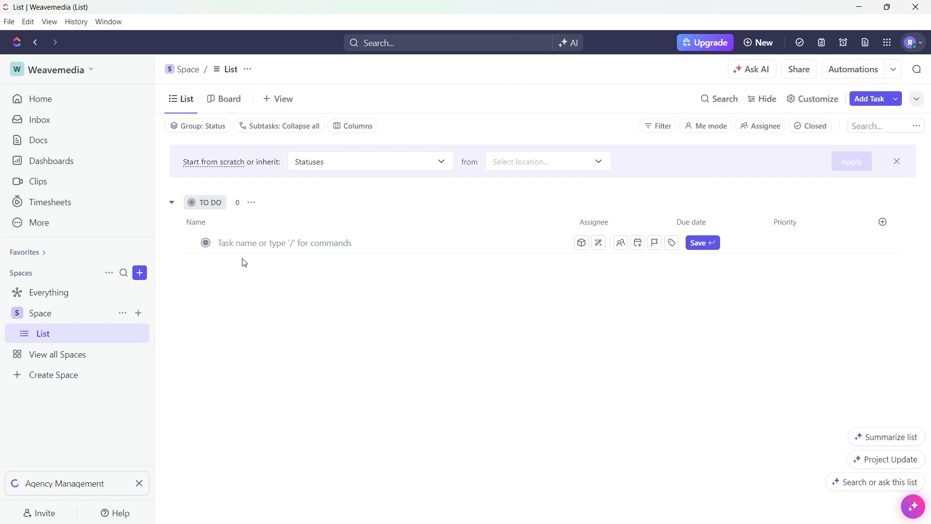
pyautogui.write('Creating content')
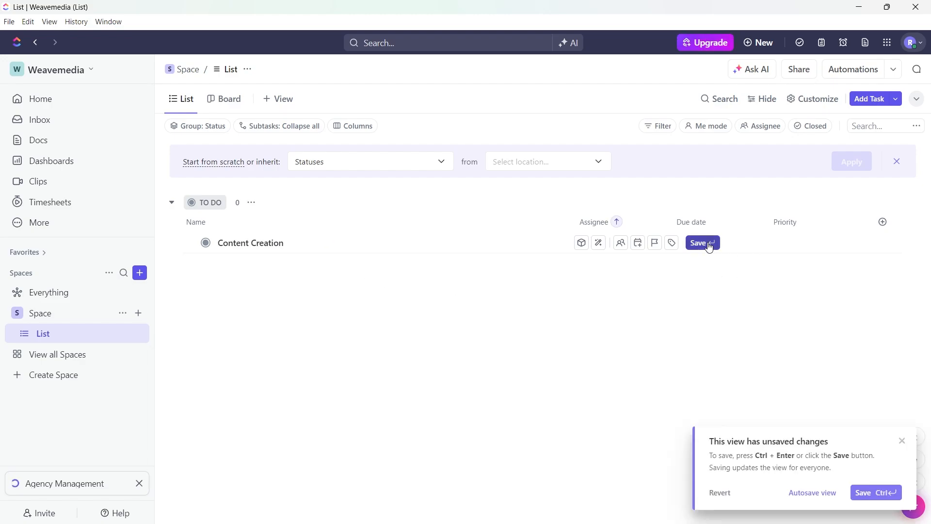
pyautogui.click(704, 243)
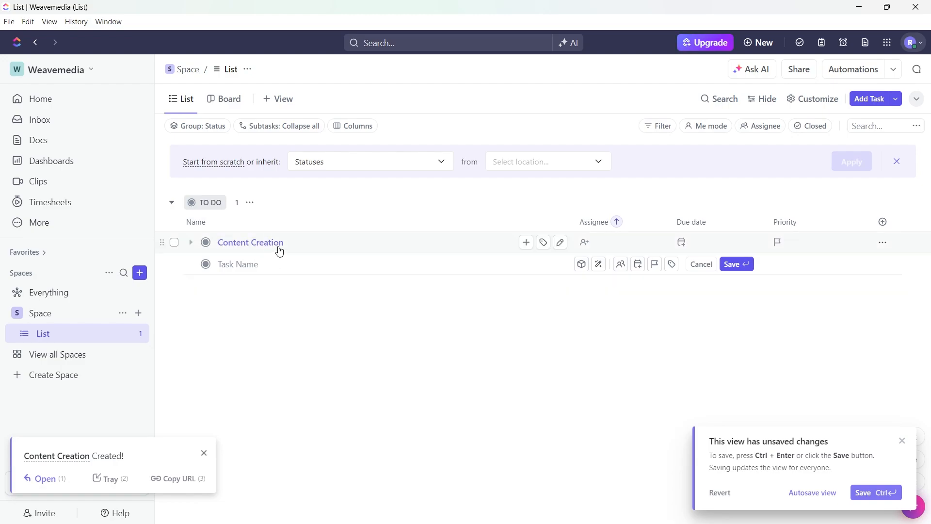
pyautogui.click(585, 243)
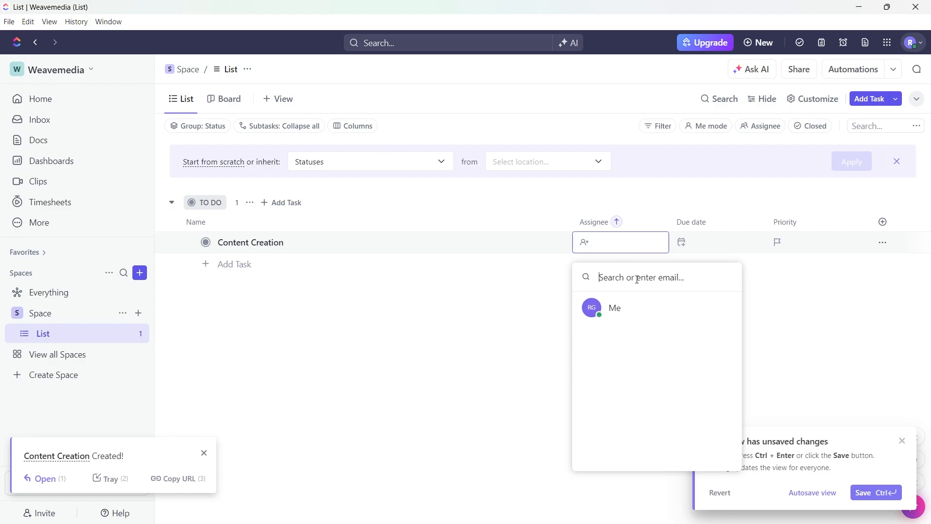
pyautogui.click(612, 308)
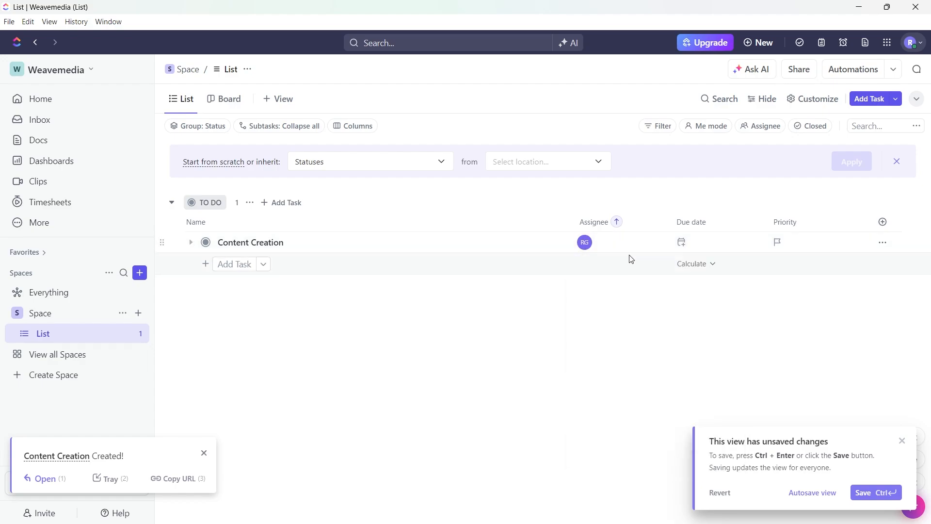
# Set the Content Creation task's due date to October 30, 2024 and its priority to Normal.
pyautogui.click(689, 246)
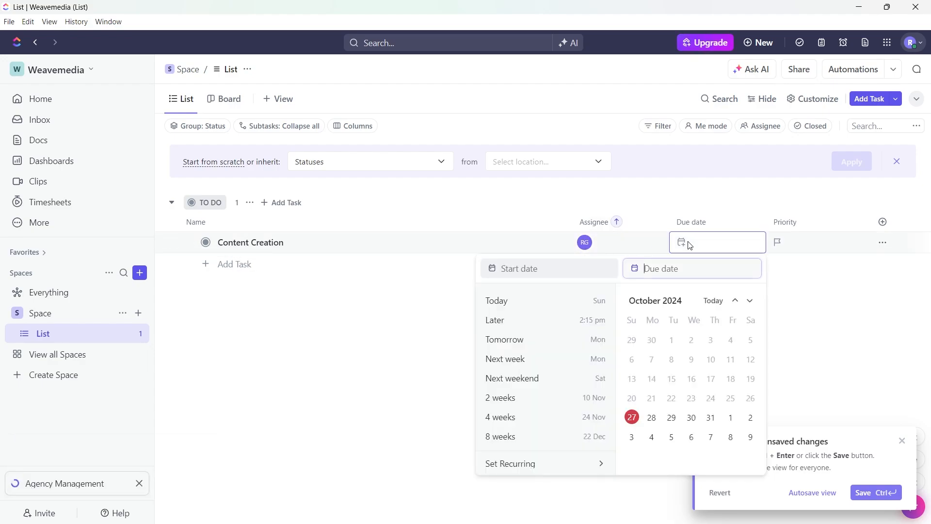
pyautogui.click(691, 418)
pyautogui.click(862, 317)
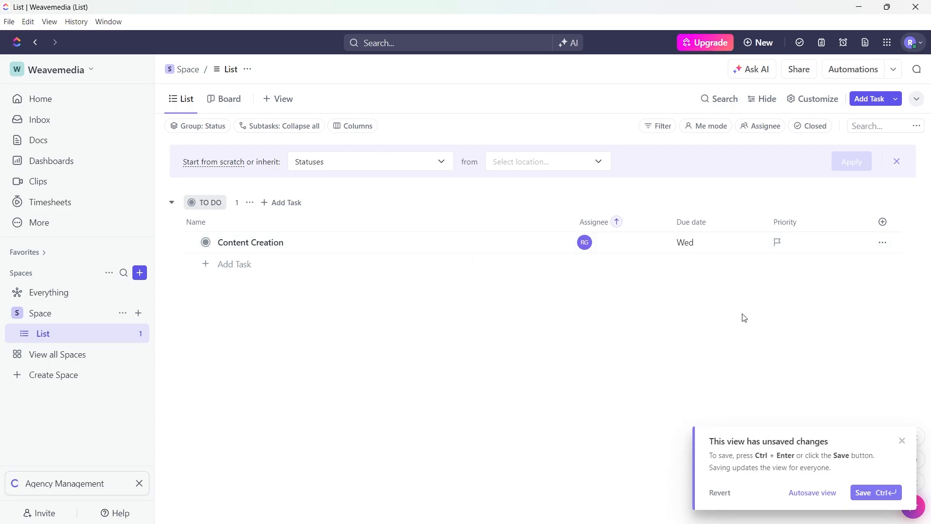
pyautogui.click(778, 243)
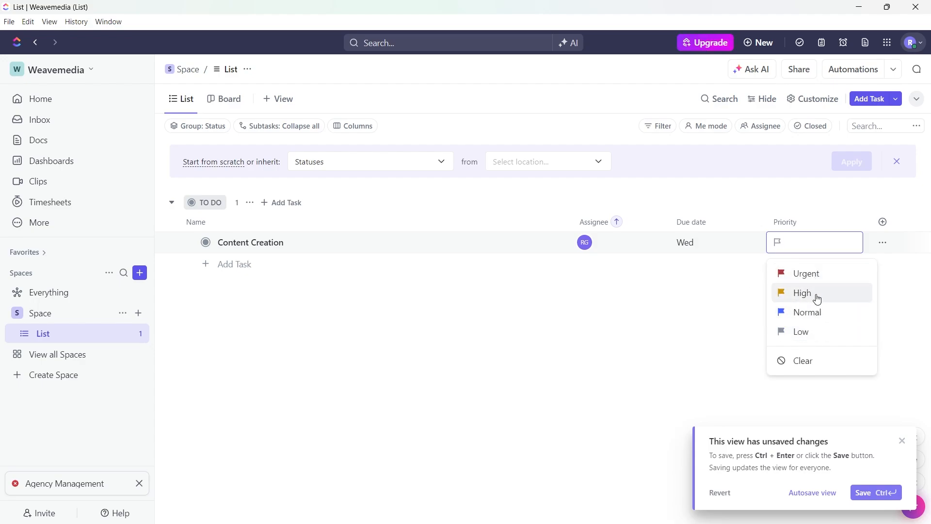
pyautogui.click(819, 316)
# Check the Add to, Convert to and Task Type options of the Content Creation task, and delete the task.
pyautogui.click(882, 242)
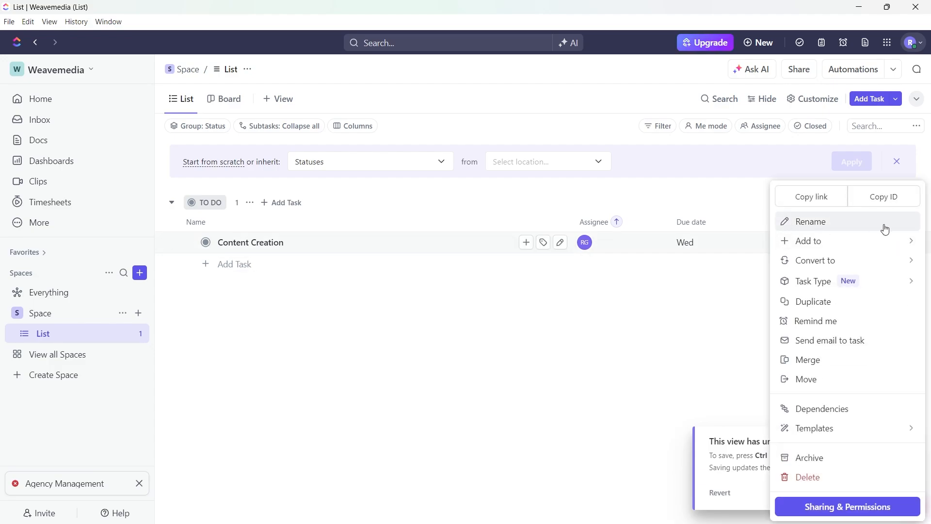
pyautogui.moveTo(838, 244)
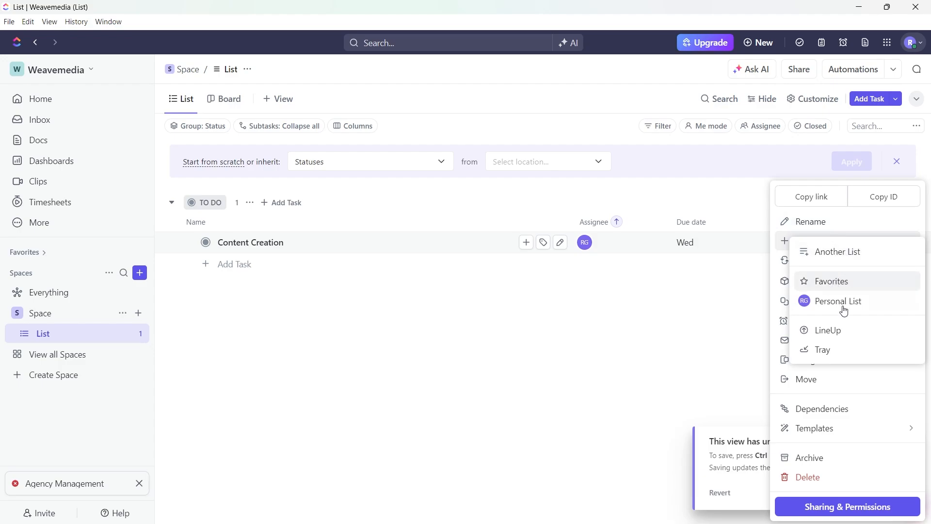
pyautogui.moveTo(859, 261)
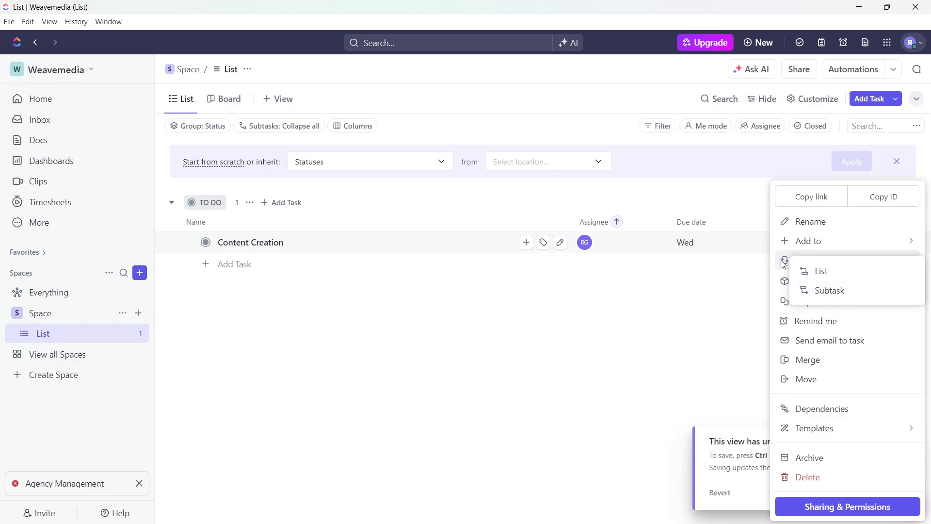
pyautogui.moveTo(910, 281)
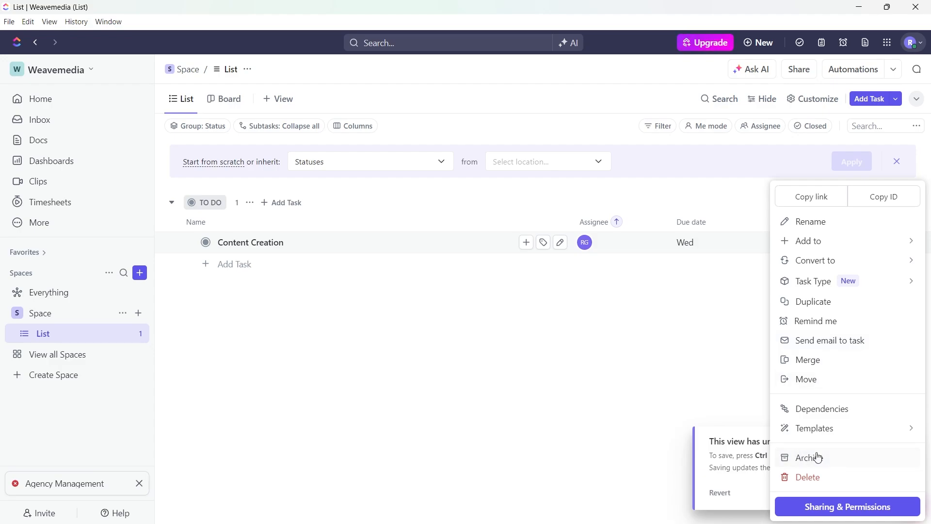
pyautogui.click(819, 479)
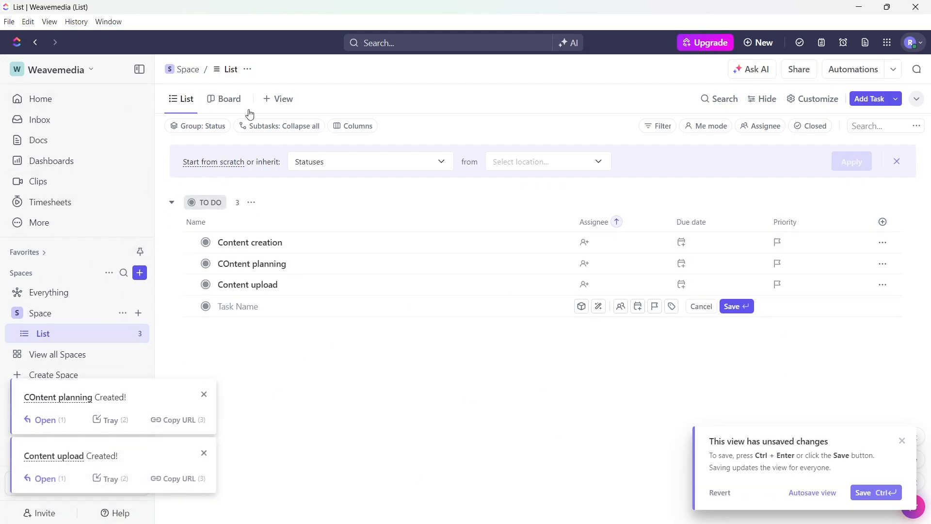
# Show the List's tasks as a Board, dismiss the task notification, and add a Gantt view.
pyautogui.click(225, 103)
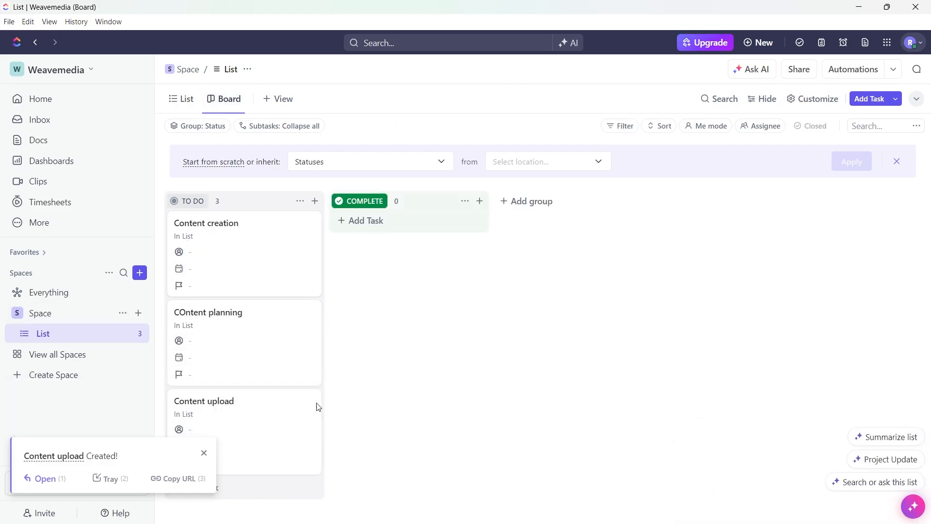
pyautogui.click(204, 453)
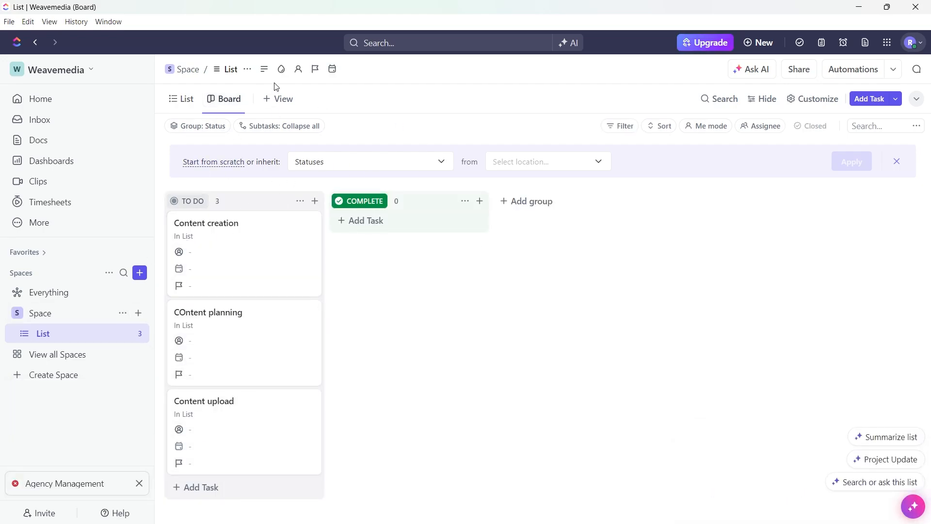
pyautogui.click(282, 100)
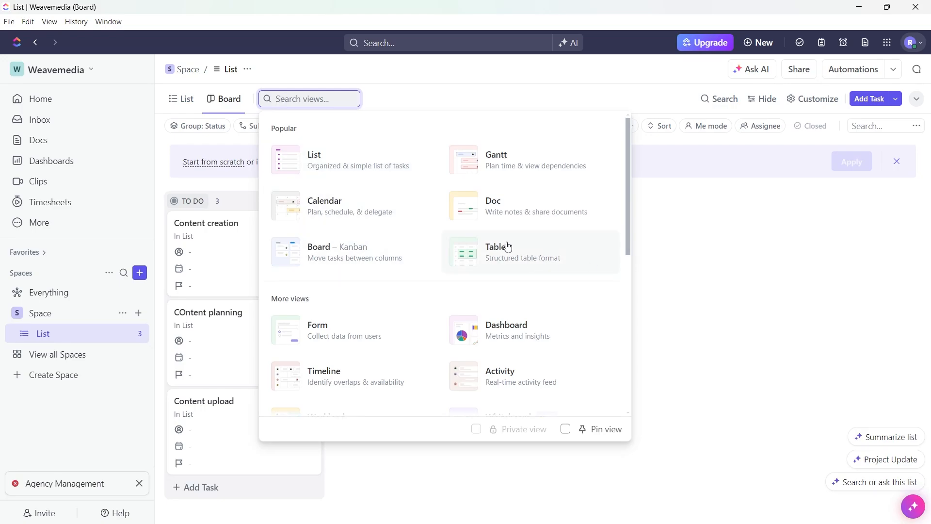
pyautogui.click(515, 166)
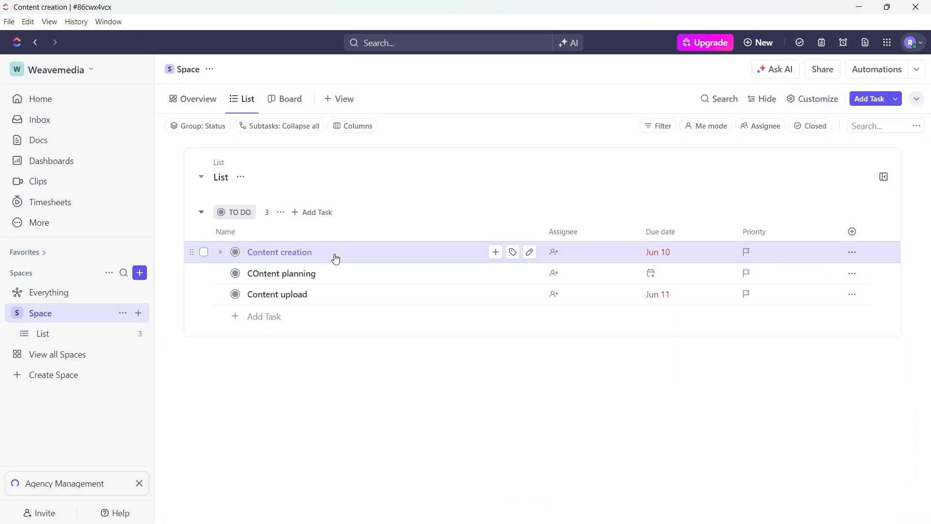
# Open the Content creation task, review its properties, description, custom fields, subtasks and checklists, and close it.
pyautogui.click(335, 255)
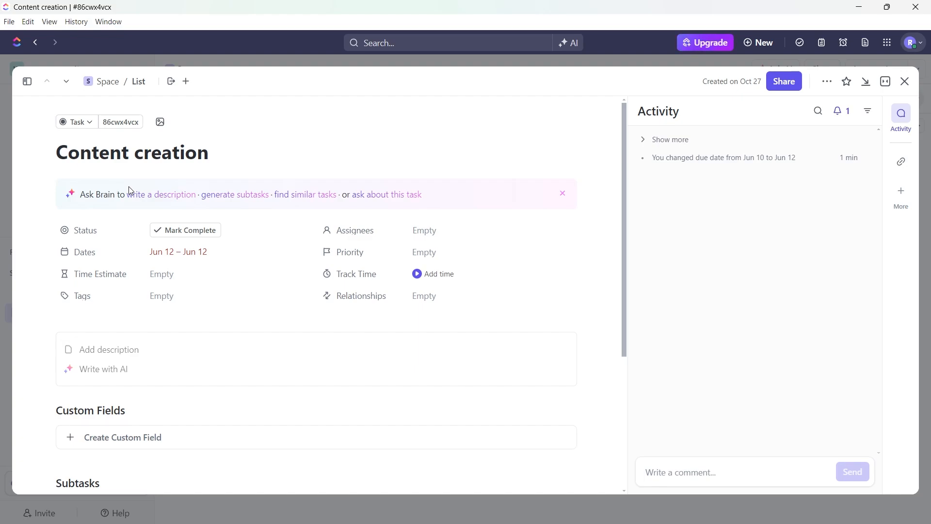
pyautogui.scroll(-3, 370, 297)
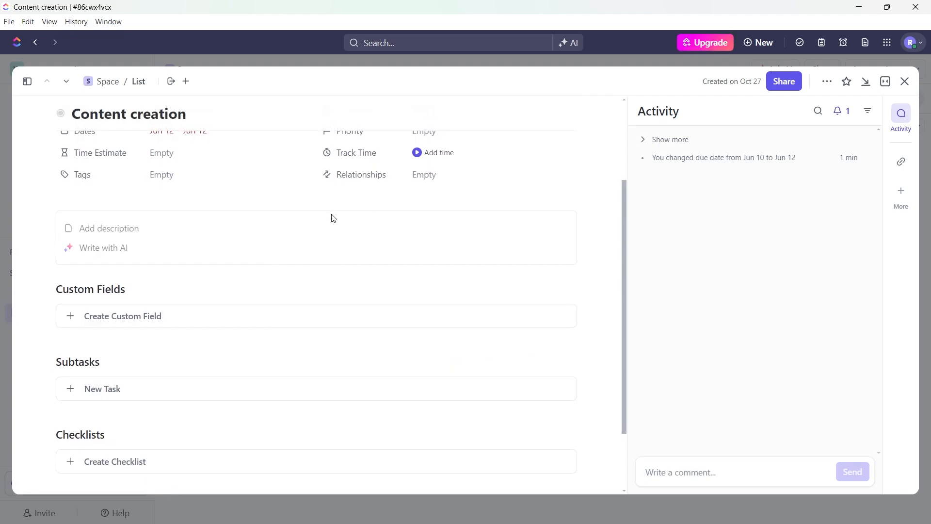
pyautogui.scroll(3, 485, 228)
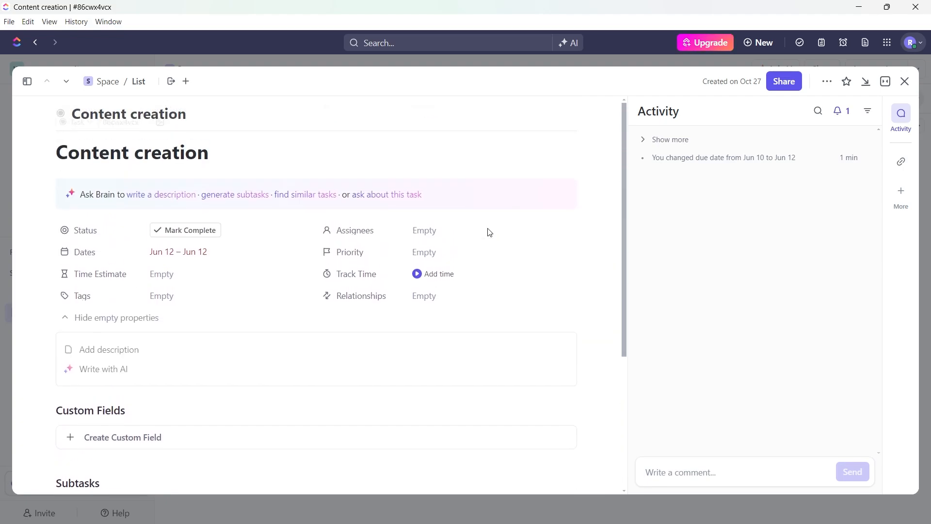
pyautogui.scroll(-2, 275, 326)
pyautogui.scroll(2, 386, 291)
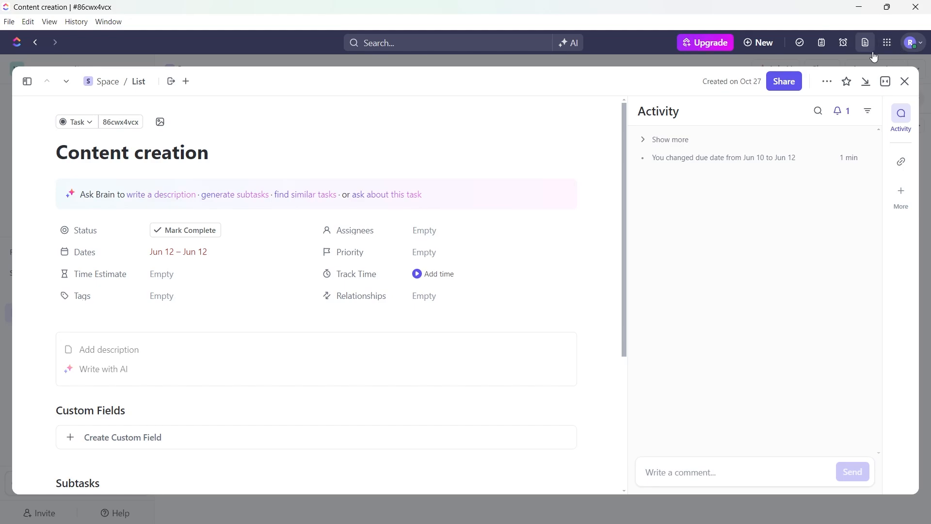
pyautogui.scroll(-4, 625, 264)
pyautogui.moveTo(624, 252); pyautogui.dragTo(627, 123)
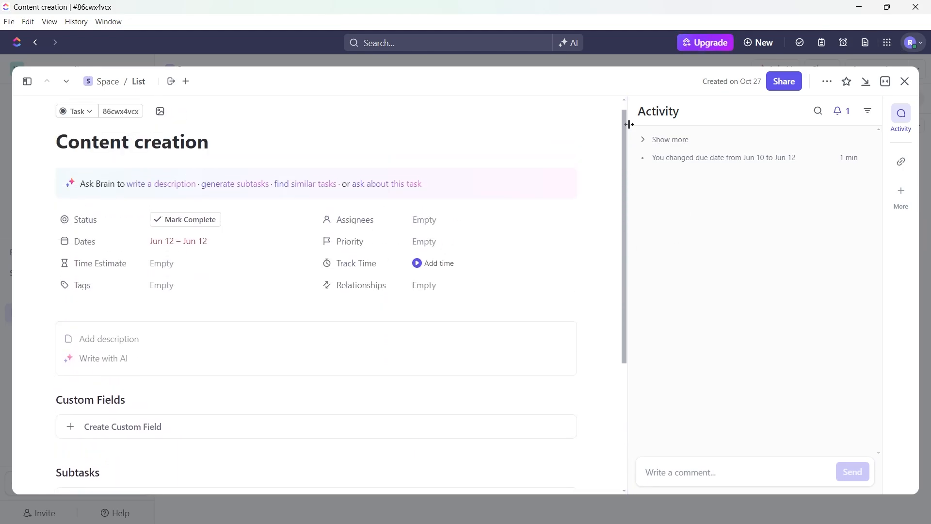
pyautogui.click(904, 83)
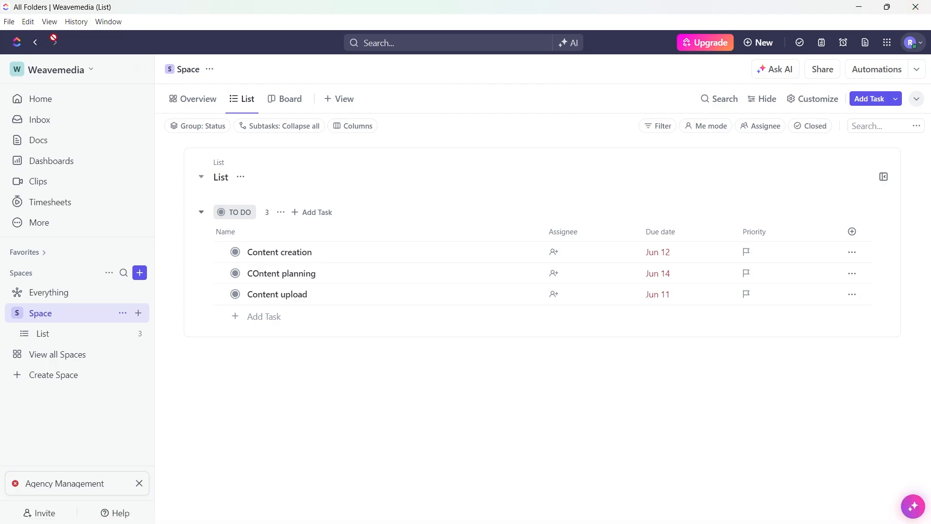
# Open the Workspace's App Center and view the Google Drive and Slack integration details.
pyautogui.click(58, 71)
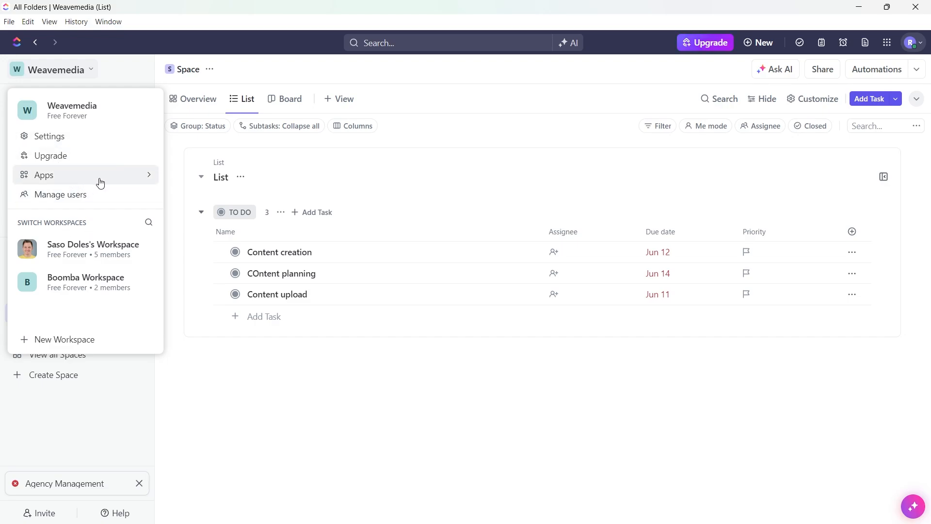
pyautogui.moveTo(101, 182)
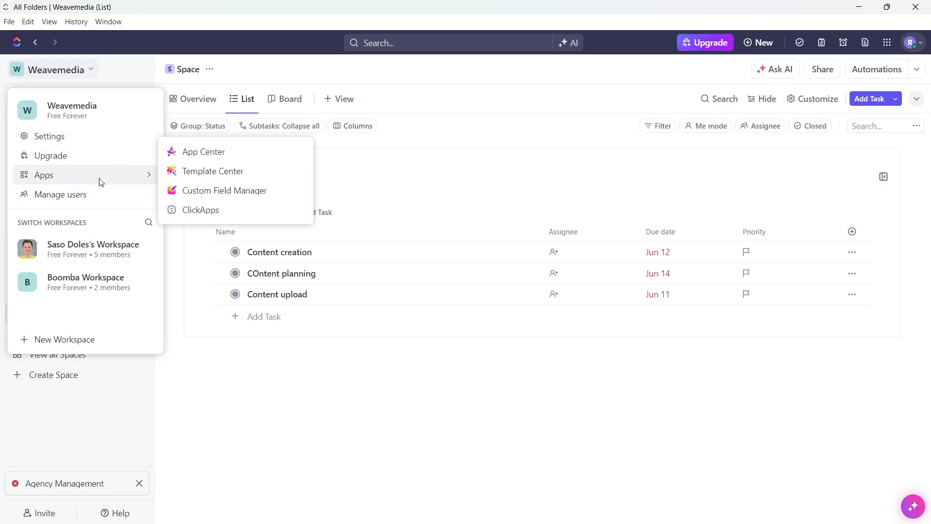
pyautogui.click(214, 155)
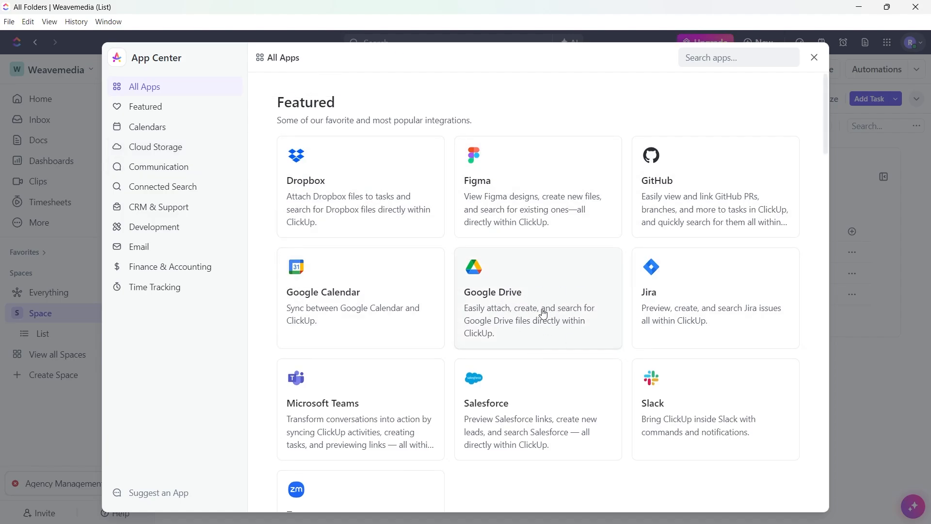
pyautogui.click(528, 298)
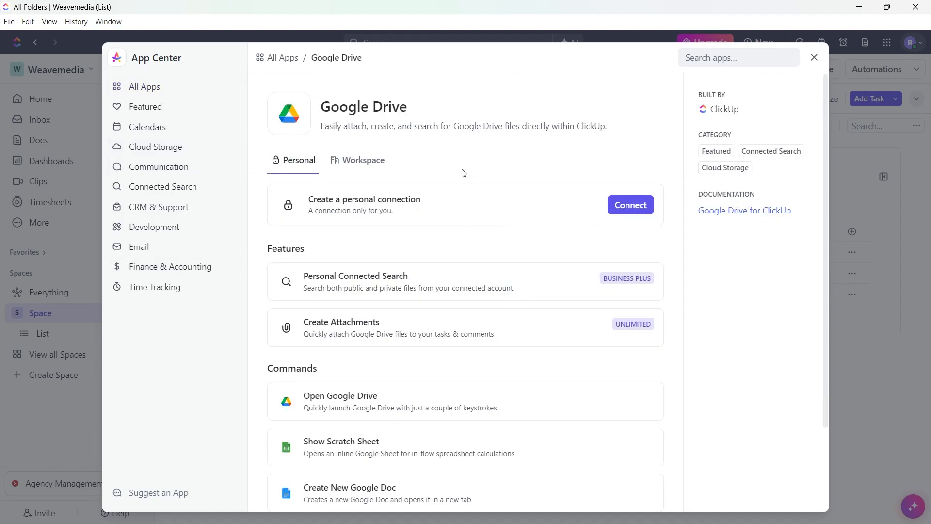
pyautogui.click(282, 58)
pyautogui.click(668, 253)
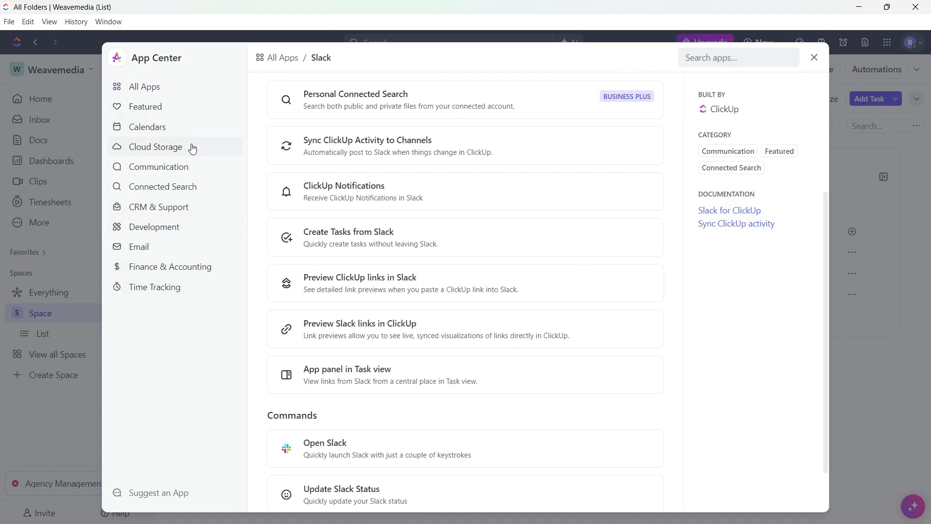
# Browse the Calendars integrations, view the Google Calendar details, check the Featured apps, and close the App Center.
pyautogui.click(160, 127)
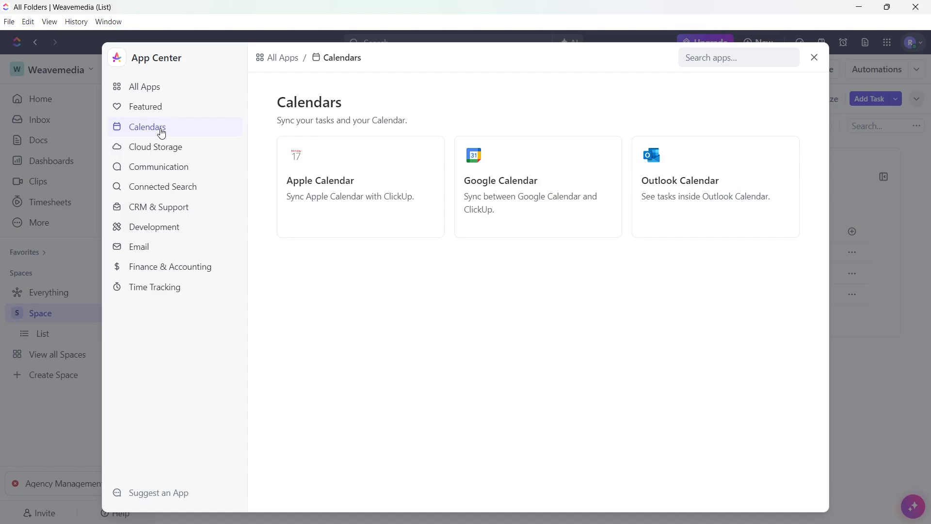
pyautogui.click(497, 219)
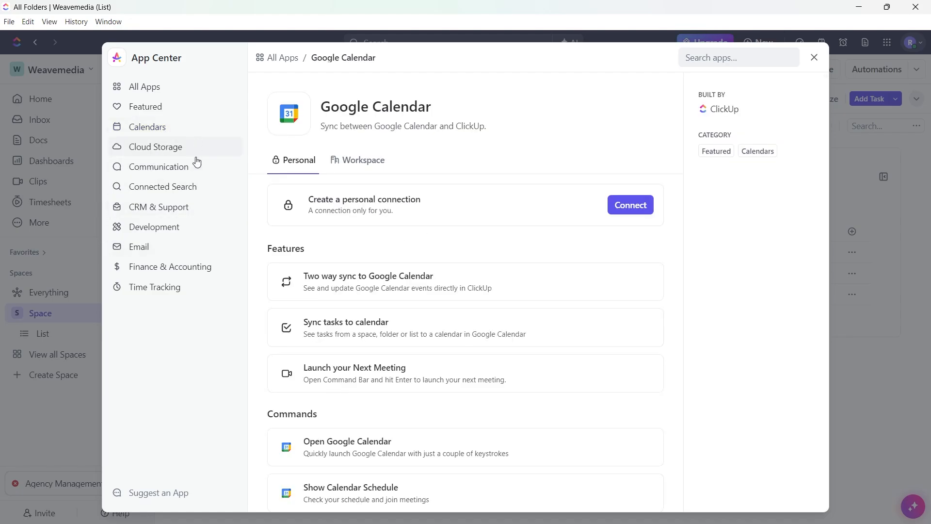
pyautogui.click(162, 128)
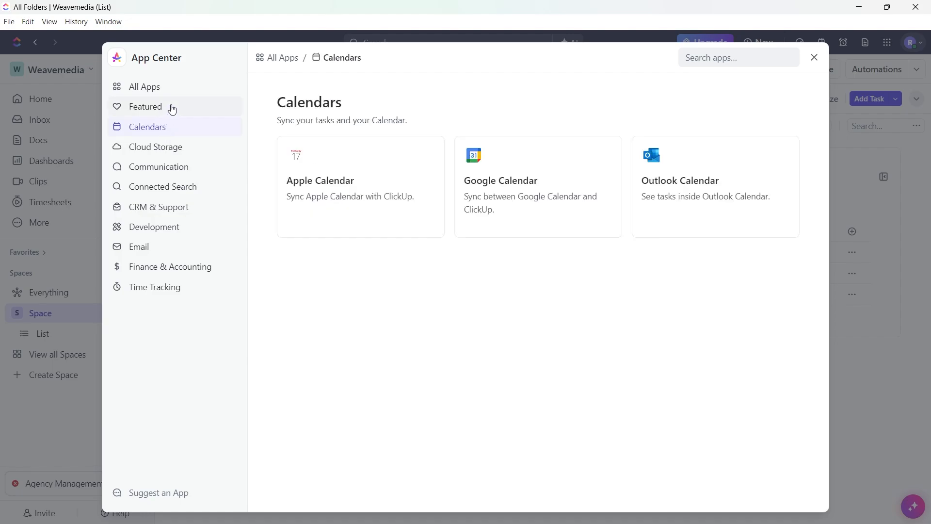
pyautogui.click(172, 108)
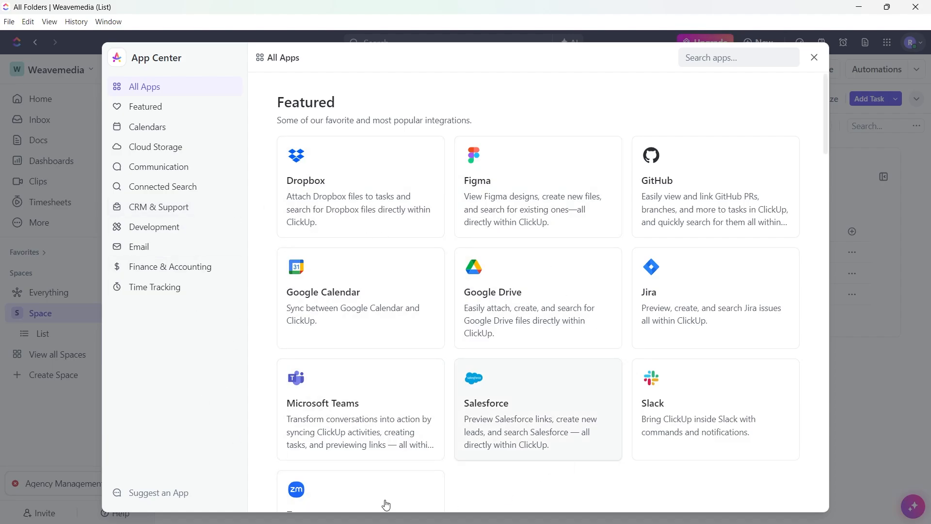
pyautogui.click(815, 58)
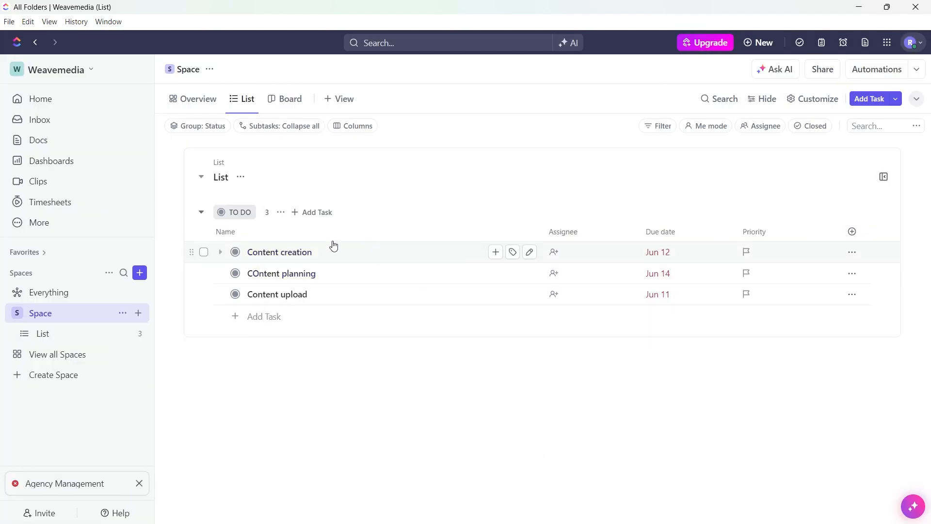